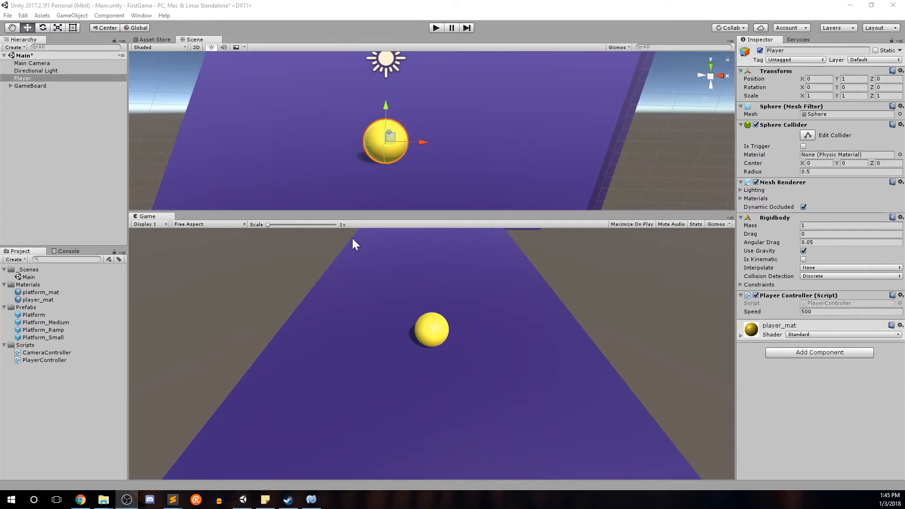
Step: Deactivate the Player object so the sphere is hidden in the scene
left_click(35, 78)
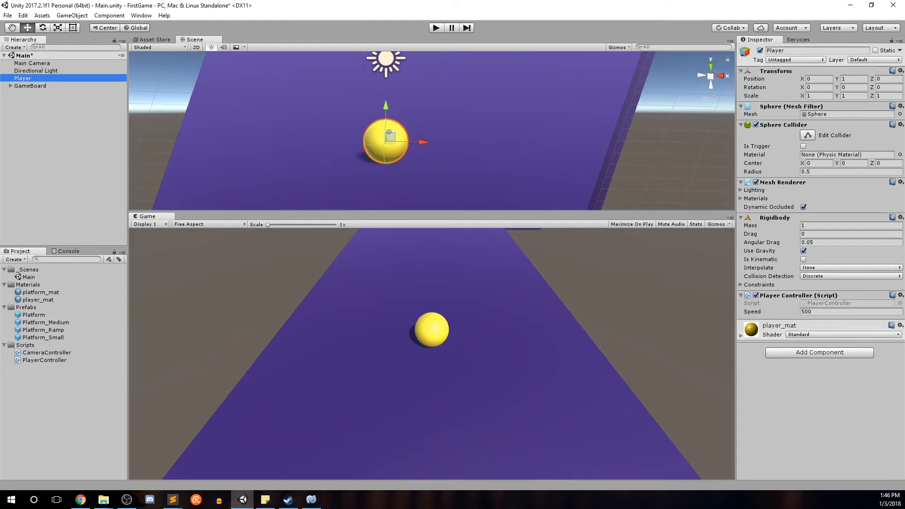
left_click(760, 50)
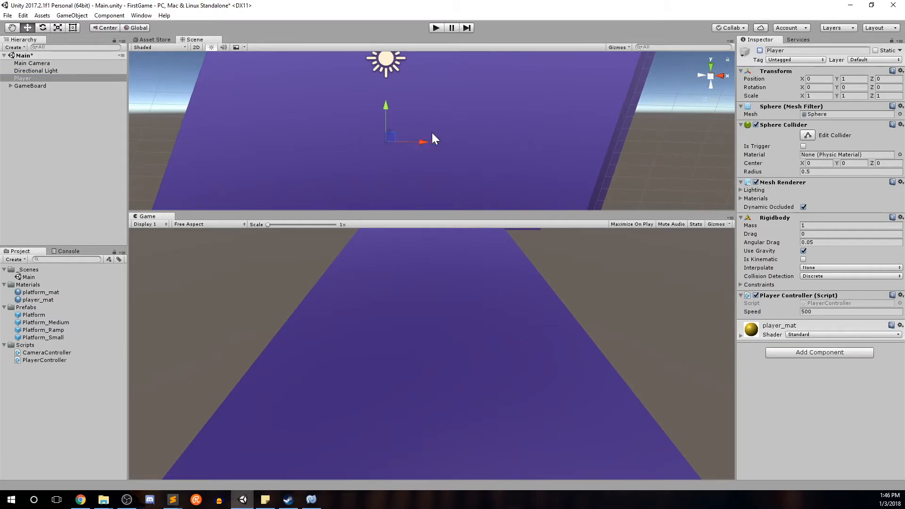
scroll(448, 138, "down", 2)
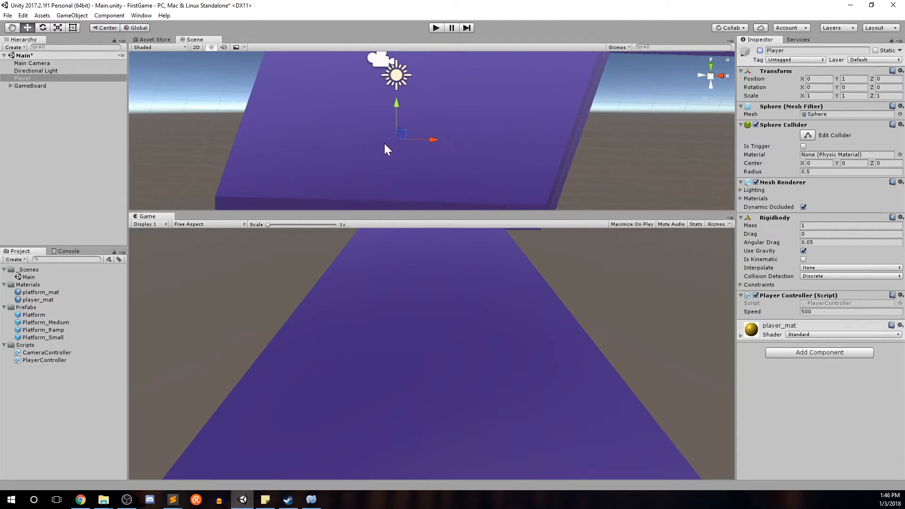
Step: Create a 3D cube in the scene and reset its transform
left_click(35, 128)
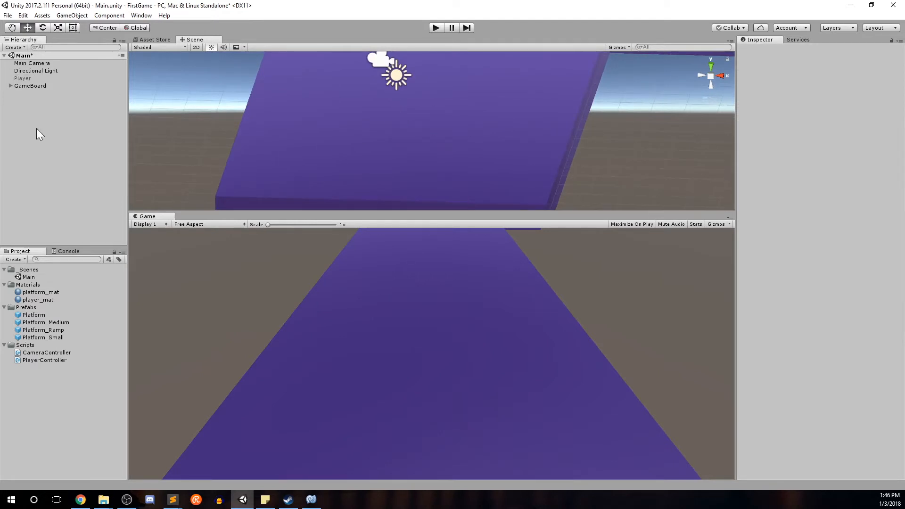
left_click(71, 16)
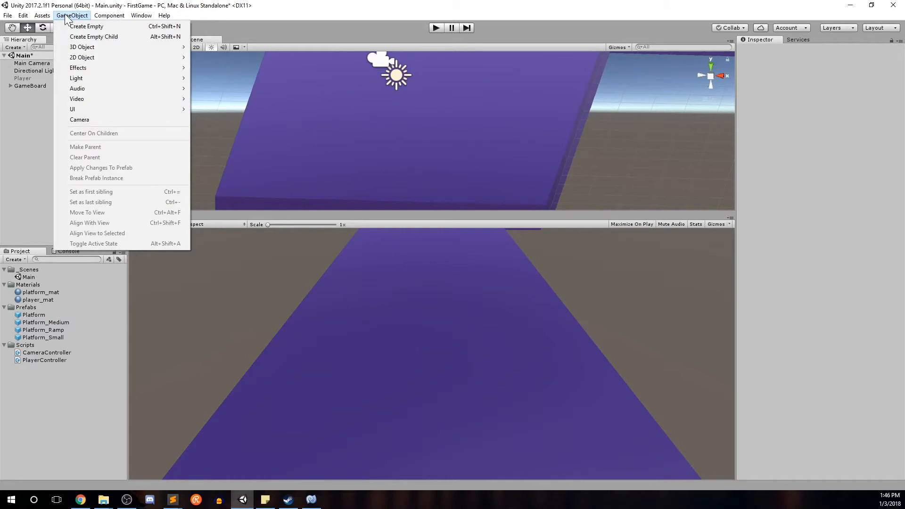
mouse_move(84, 47)
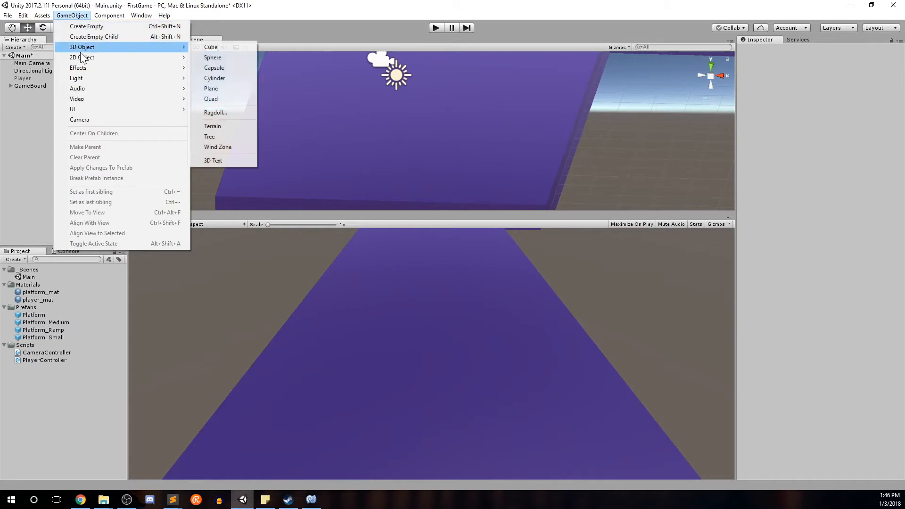
left_click(206, 46)
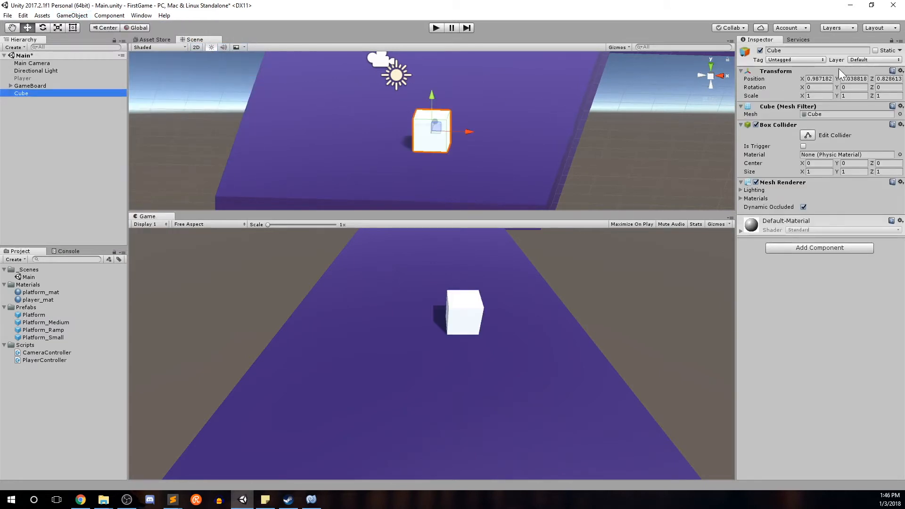
left_click(900, 71)
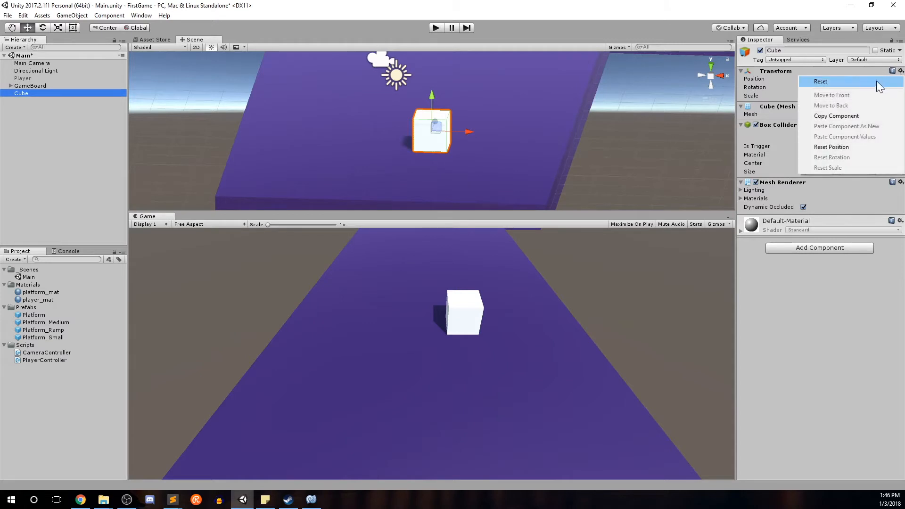
left_click(879, 85)
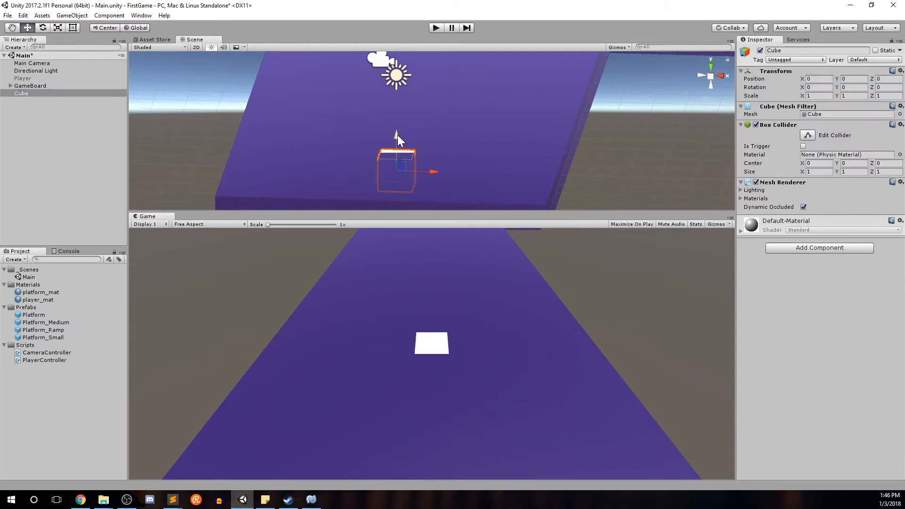
Step: Raise the cube above the platform and set its Y position to 1
left_click_drag(396, 136, 400, 99)
left_click(853, 79)
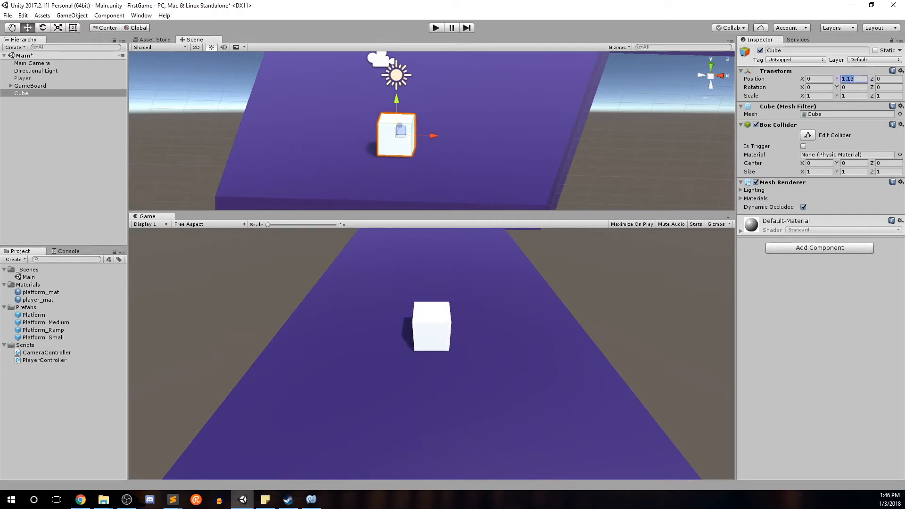
type("1")
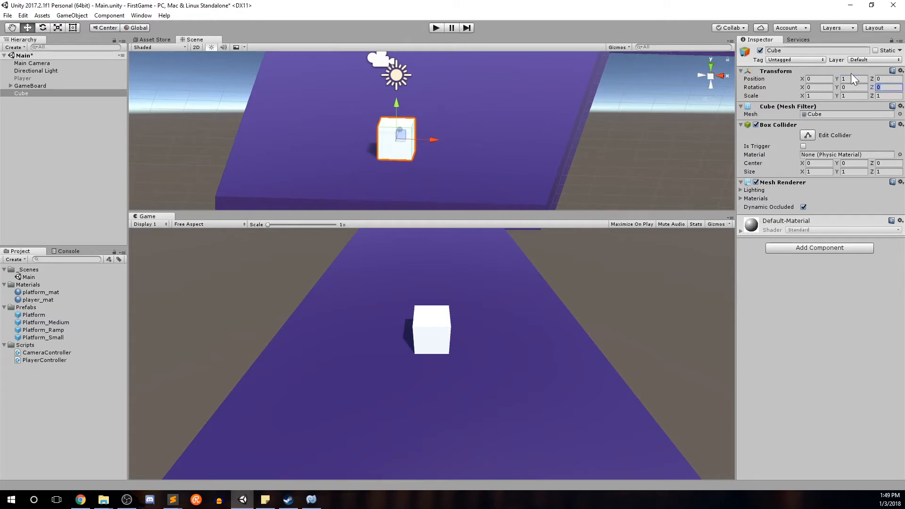
Step: Set the cube's rotation to 45 on the X, Y and Z axes
key("Tab")
key("Tab")
type("45")
key("Tab")
type("45")
key("Tab")
type("45")
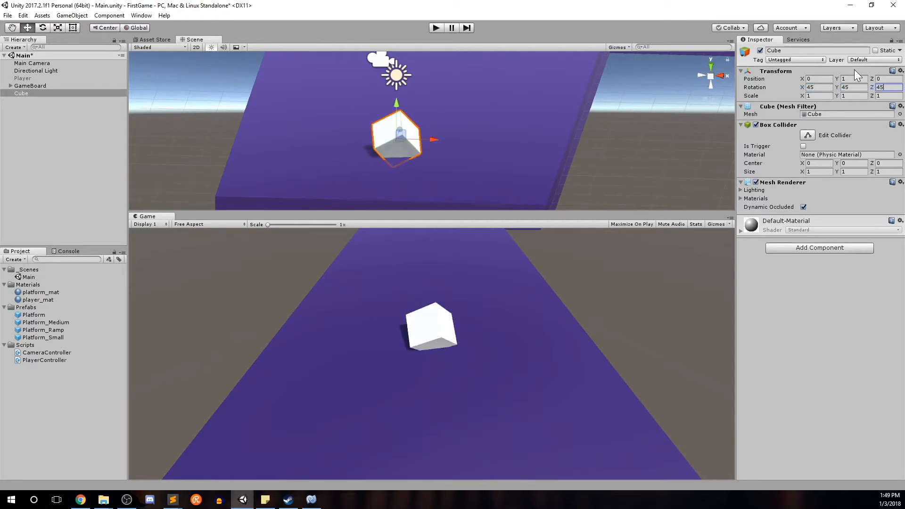
Step: Rename the cube as Gem
key("Tab")
type("Gem")
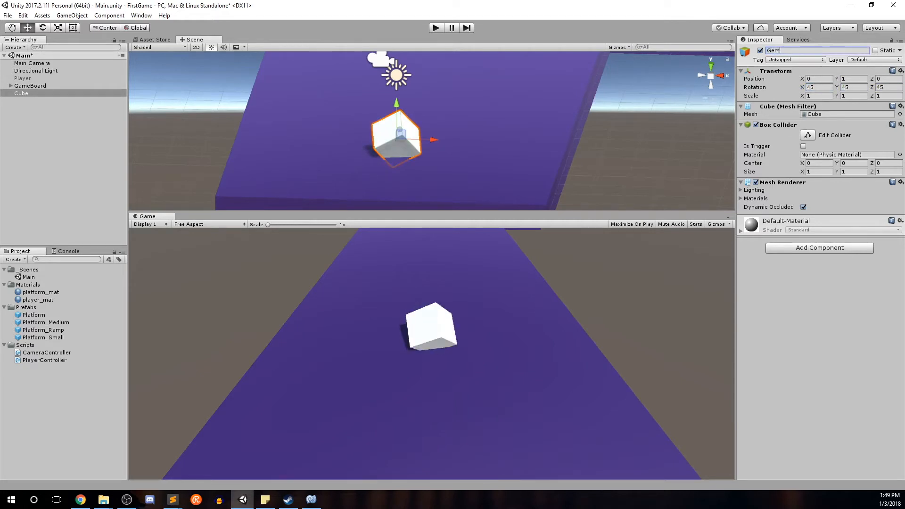
key("Return")
Step: Set the Gem's scale to 0.5 on the X, Y and Z axes
left_click(818, 96)
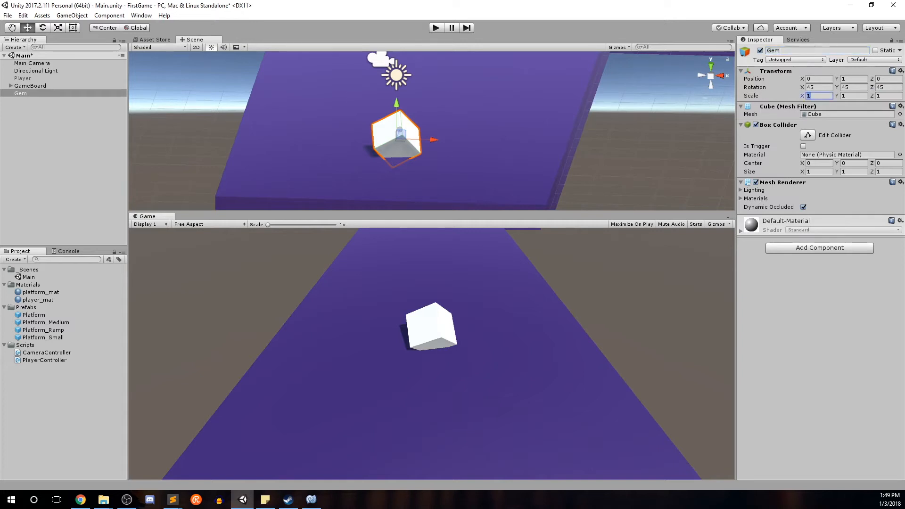
type(".5")
key("Tab")
type(".5")
key("Tab")
type(".5")
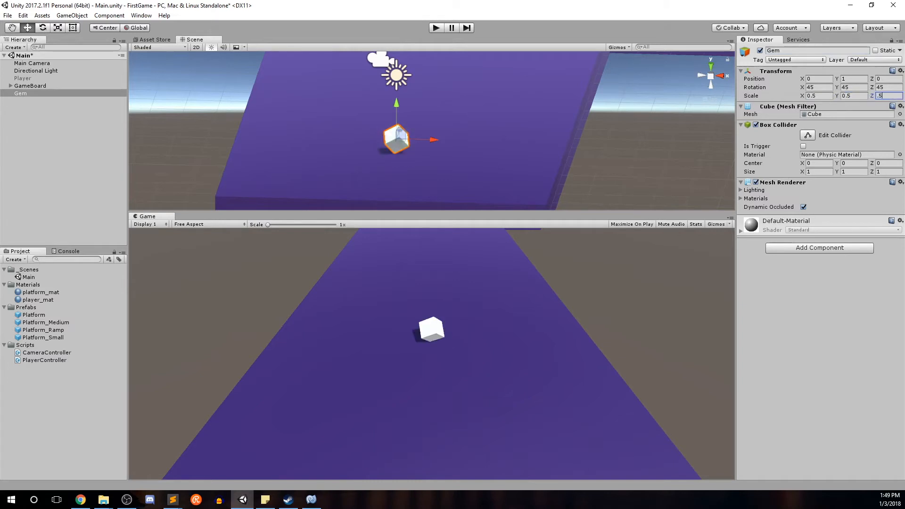
scroll(440, 162, "up", 6)
middle_click_drag(441, 167, 451, 148)
scroll(452, 148, "up", 3)
left_click_drag(451, 148, 420, 147, "alt")
scroll(443, 143, "down", 3)
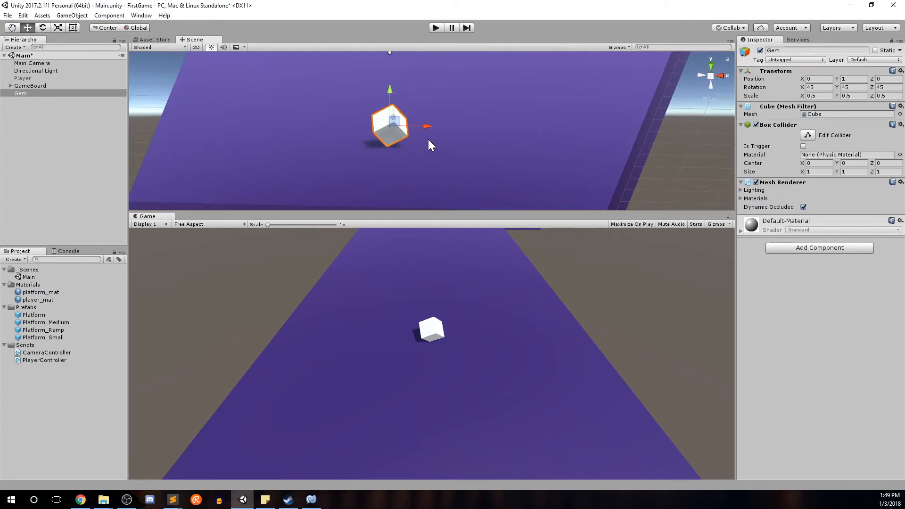
scroll(333, 181, "up", 5)
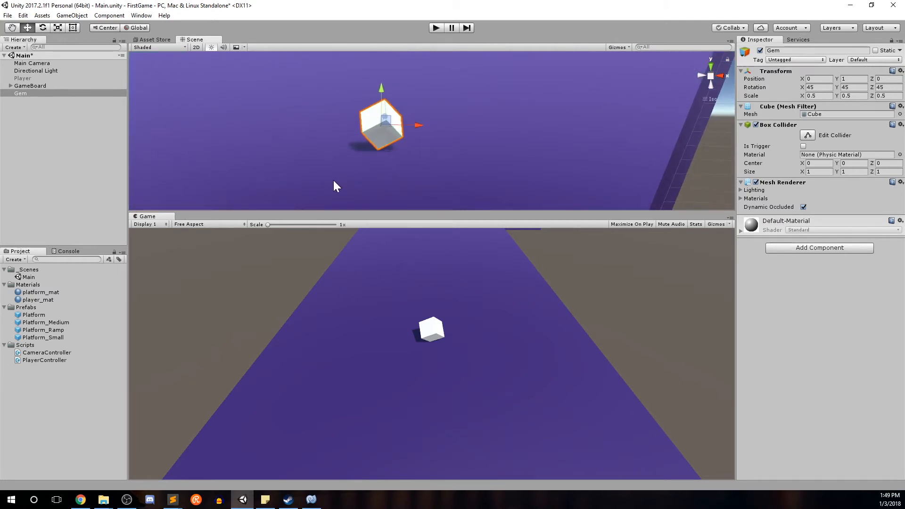
middle_click_drag(328, 181, 328, 198)
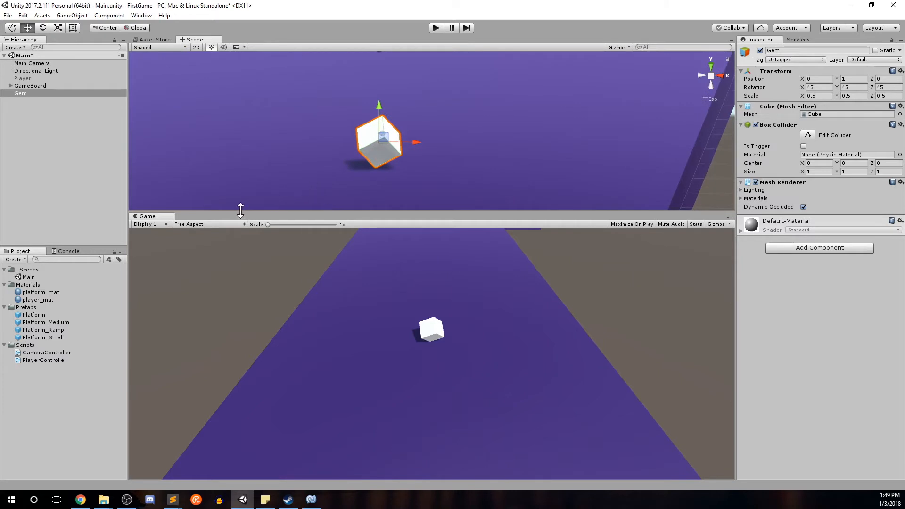
Step: Create a new material named gem_mat in the Materials folder
left_click(55, 283)
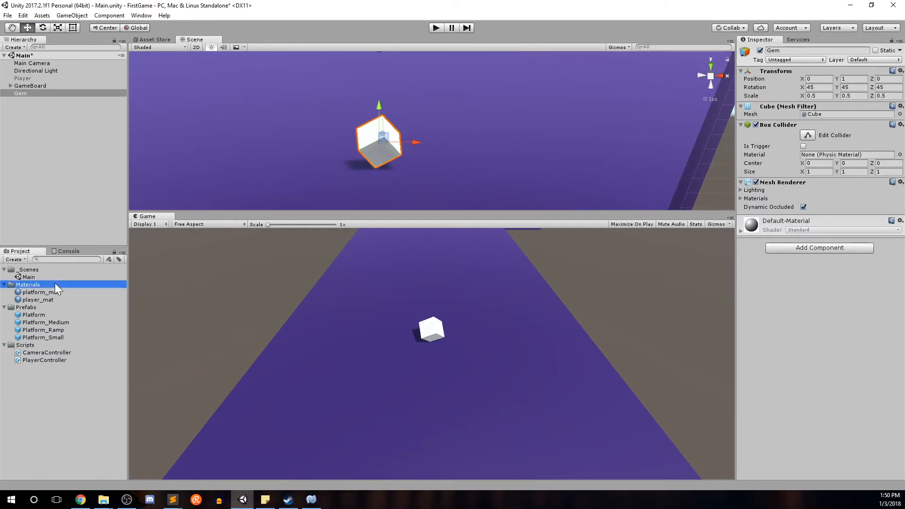
key("Up")
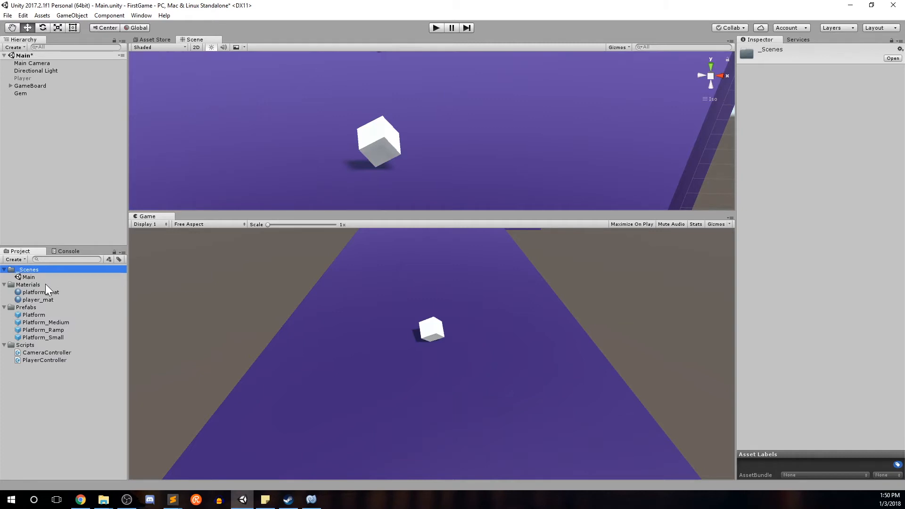
left_click(46, 284)
right_click(45, 284)
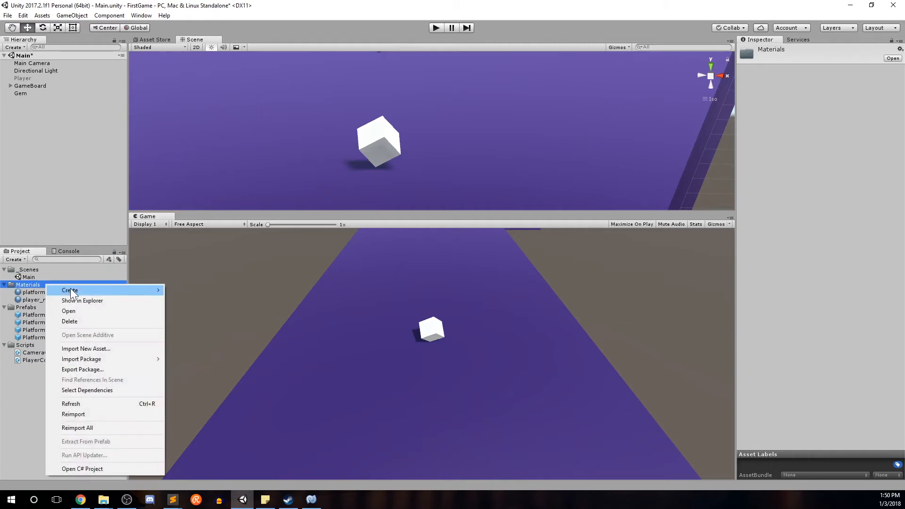
mouse_move(70, 289)
left_click(214, 306)
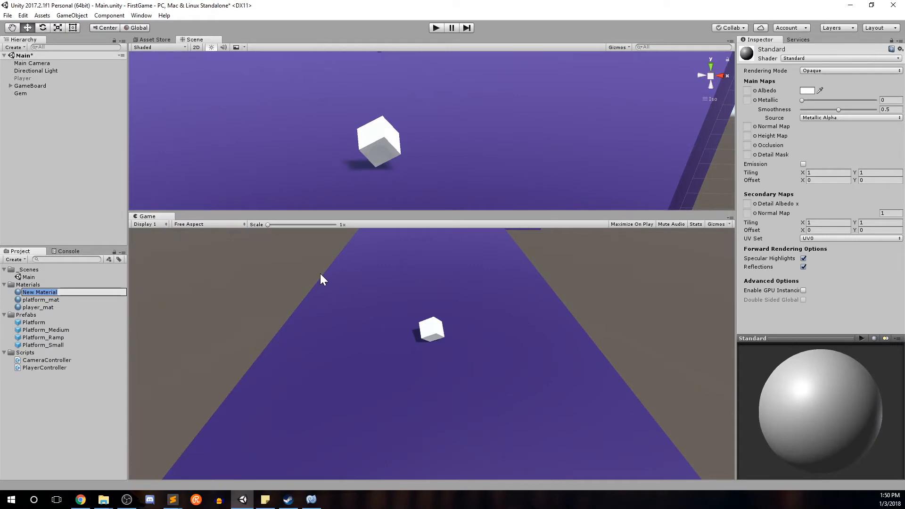
type("gem_mat")
key("Return")
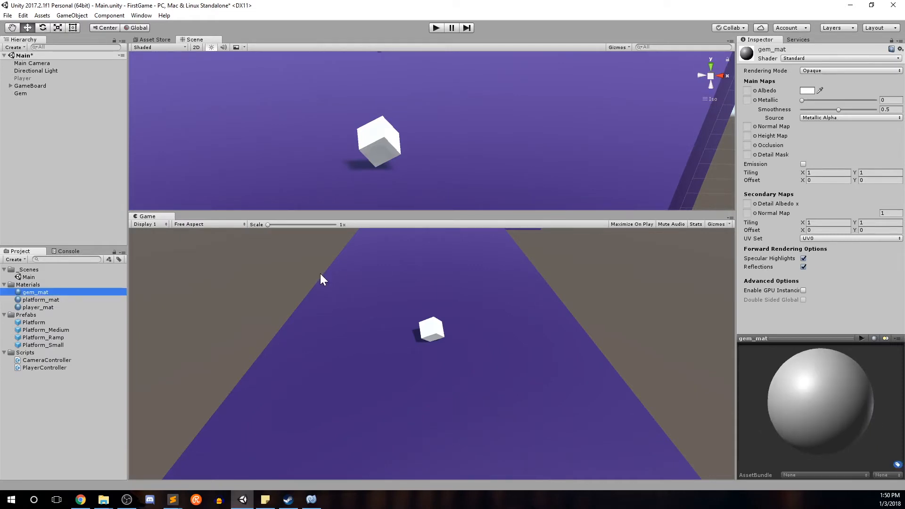
Step: Set gem_mat's albedo colour to bright green (hex 00FF4CFF) and apply the material to the Gem cube
left_click(806, 90)
left_click_drag(344, 139, 345, 143)
left_click_drag(332, 102, 349, 87)
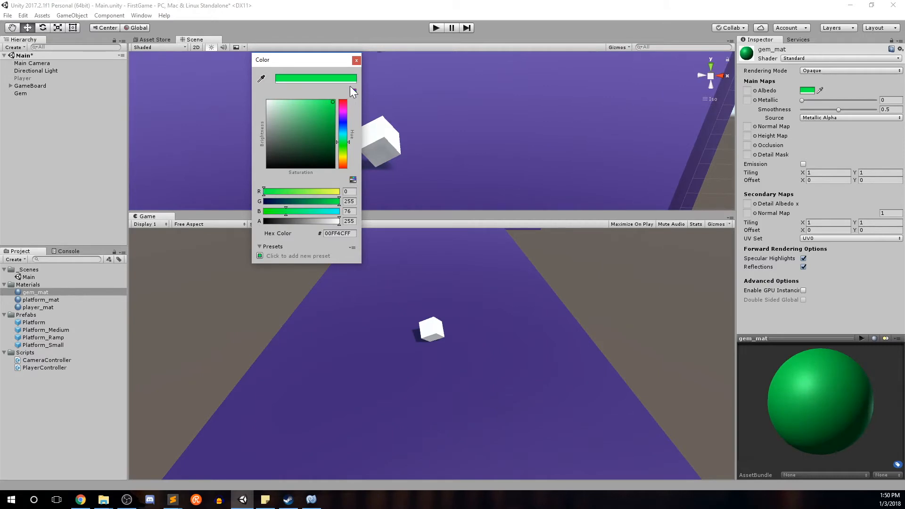
left_click_drag(46, 289, 375, 146)
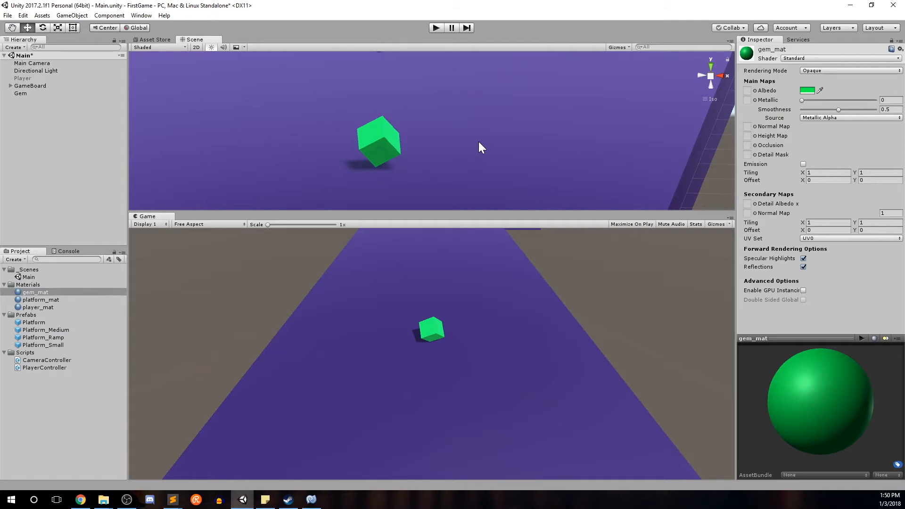
Step: Set the Metallic value of gem_mat to 0.5 and clear the selection
left_click(801, 100)
left_click_drag(802, 100, 843, 101)
left_click(887, 100)
key("BackSpace")
key("BackSpace")
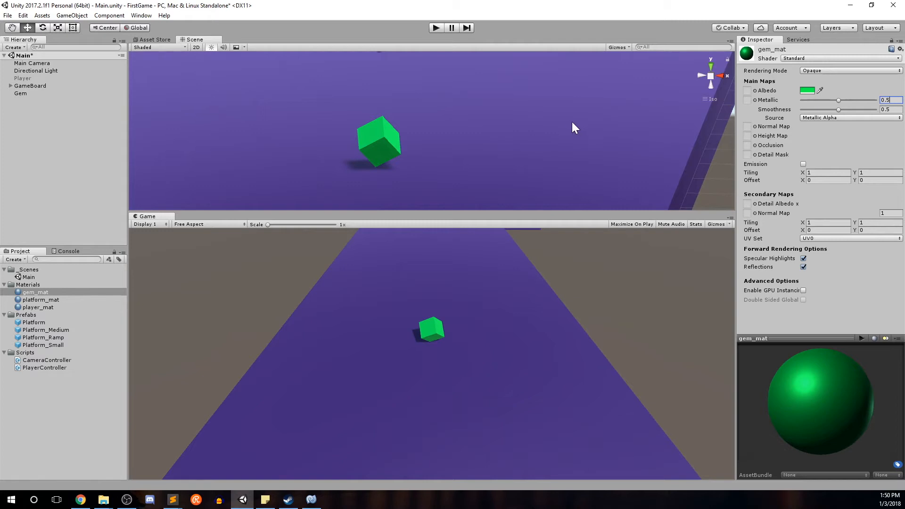
left_click(95, 143)
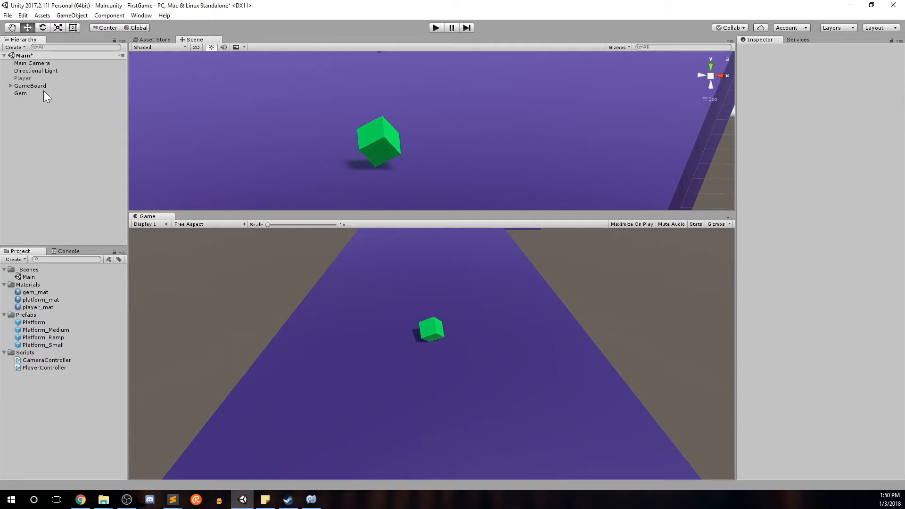
Step: Create a new C# script named Rotate and add it to the Gem as a component
left_click(43, 92)
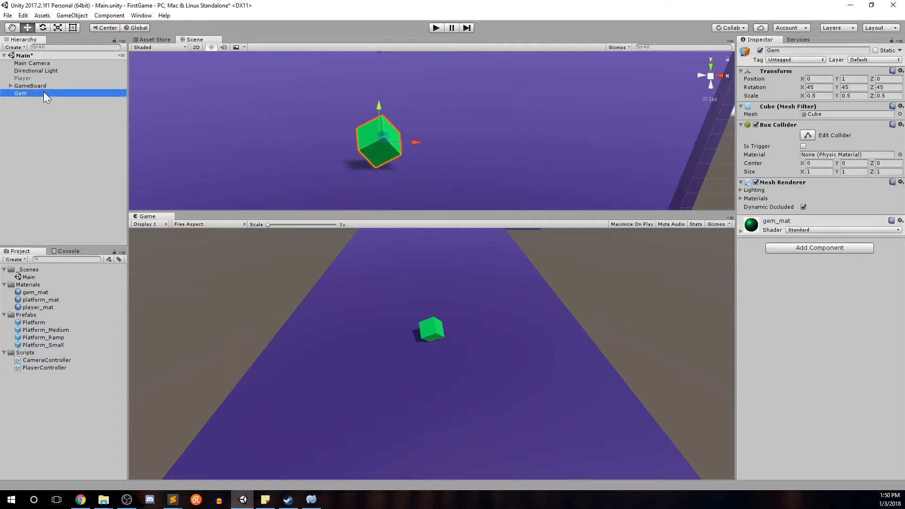
left_click(813, 250)
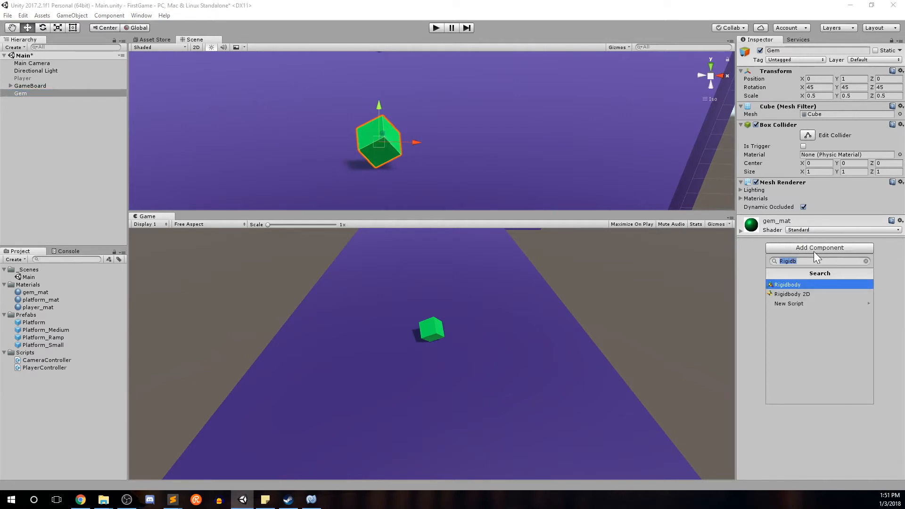
type("Rotate")
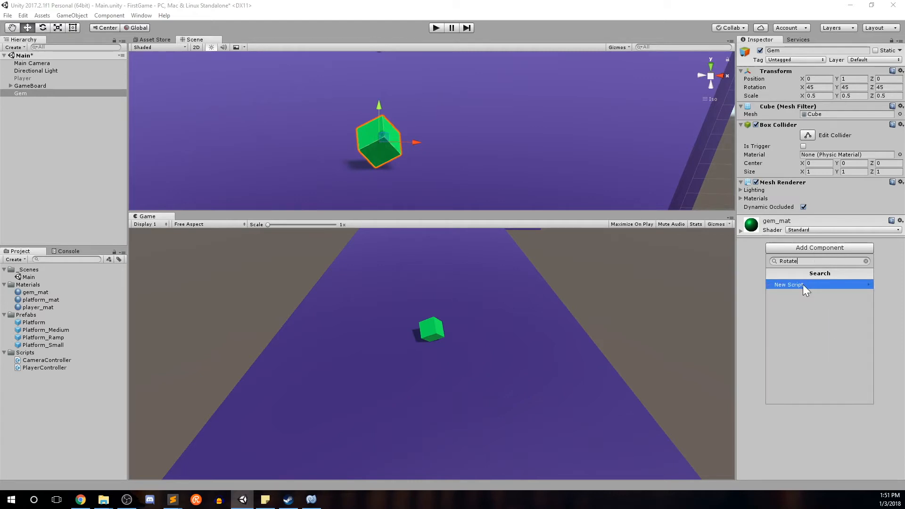
left_click(802, 284)
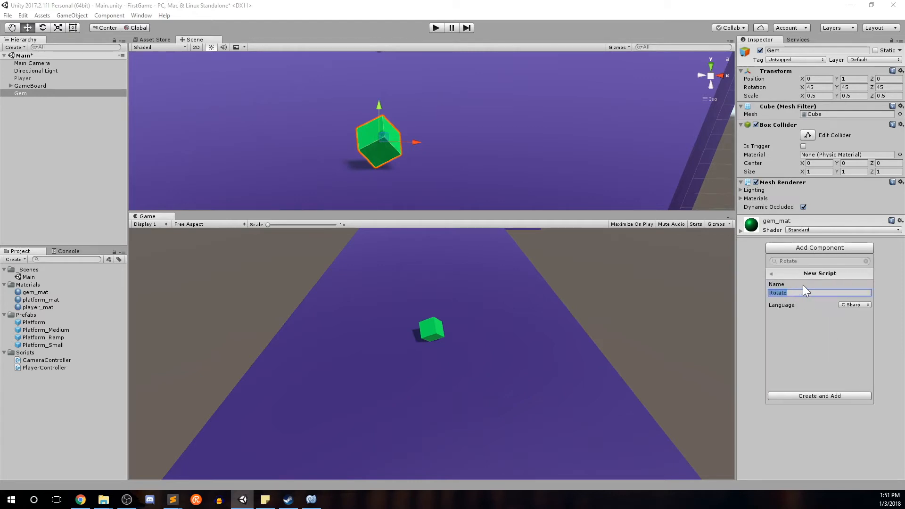
left_click(807, 394)
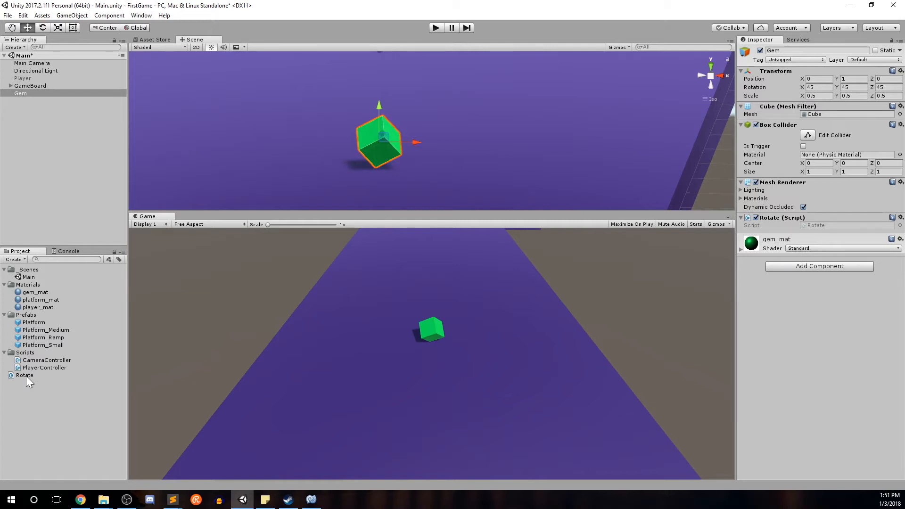
Step: Move the Rotate script into the Scripts folder and open it for editing in MonoDevelop
left_click_drag(26, 375, 36, 352)
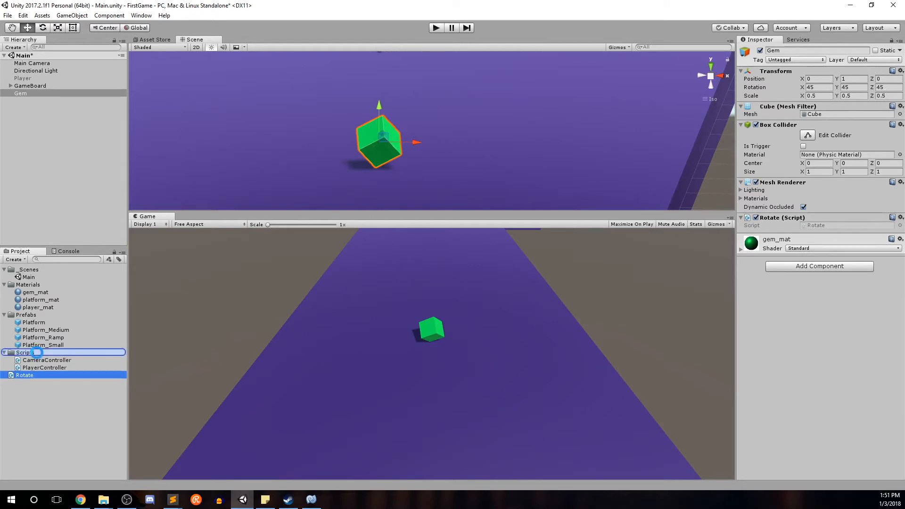
left_click(29, 93)
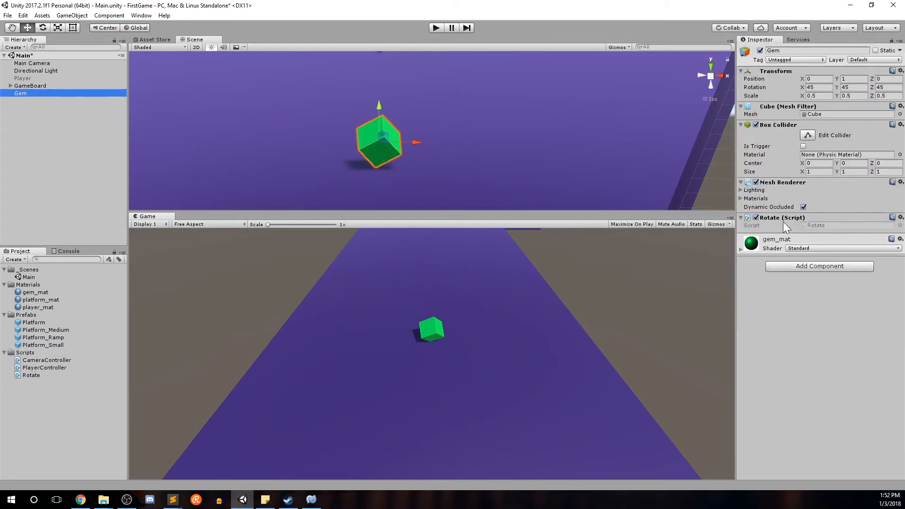
left_click(31, 375)
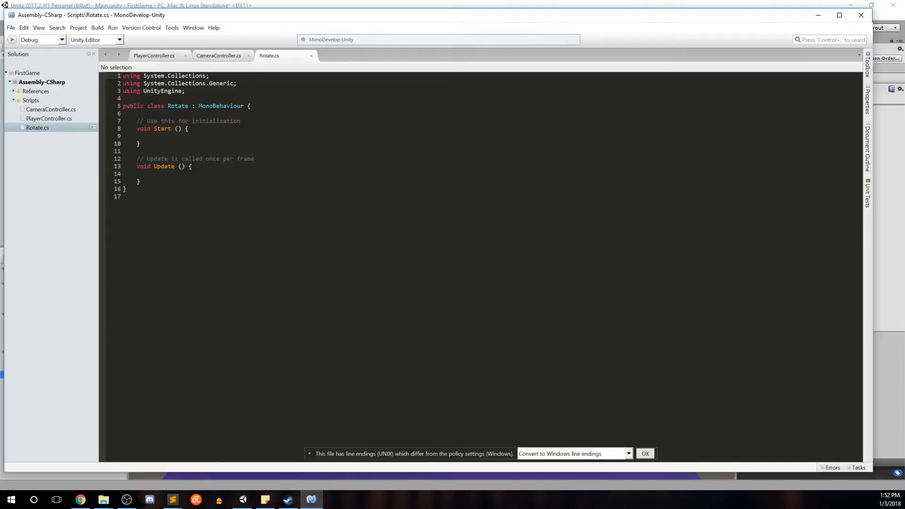
Step: Declare a public float variable named speed at the start of the Rotate class
key("Return")
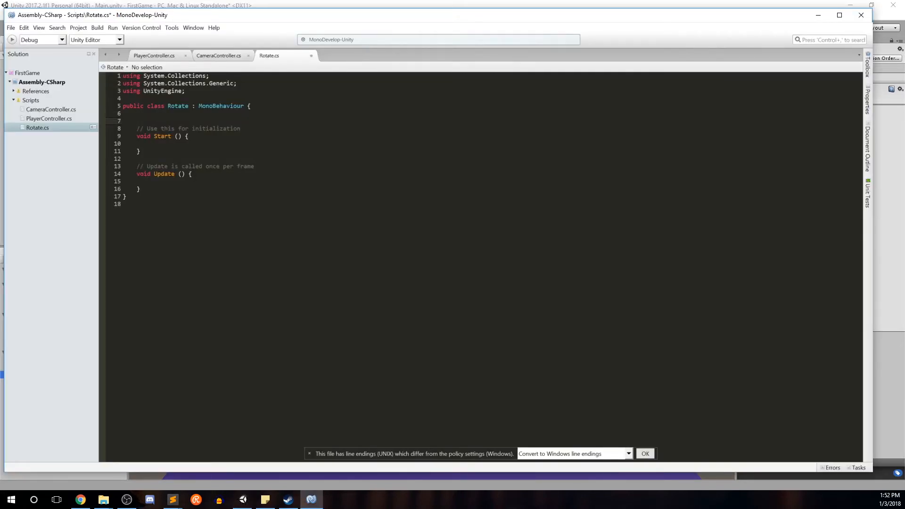
type("public s")
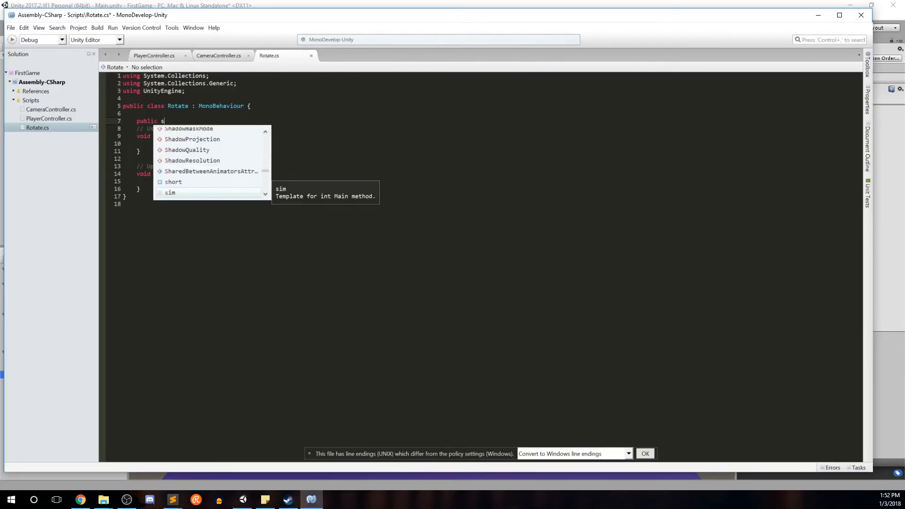
key("BackSpace")
type("float speed;")
key("Return")
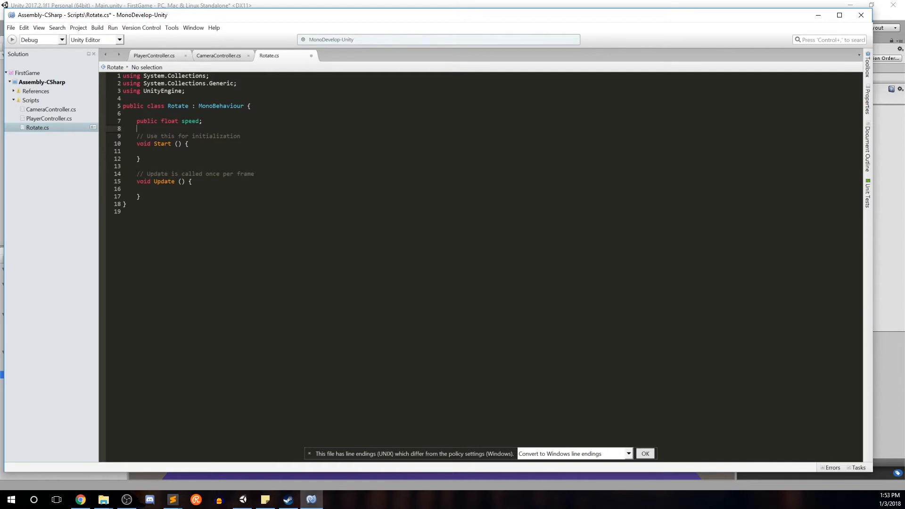
Step: Declare a private Vector3 variable named rotation below speed, with a blank line between the two declarations
type("private Ve")
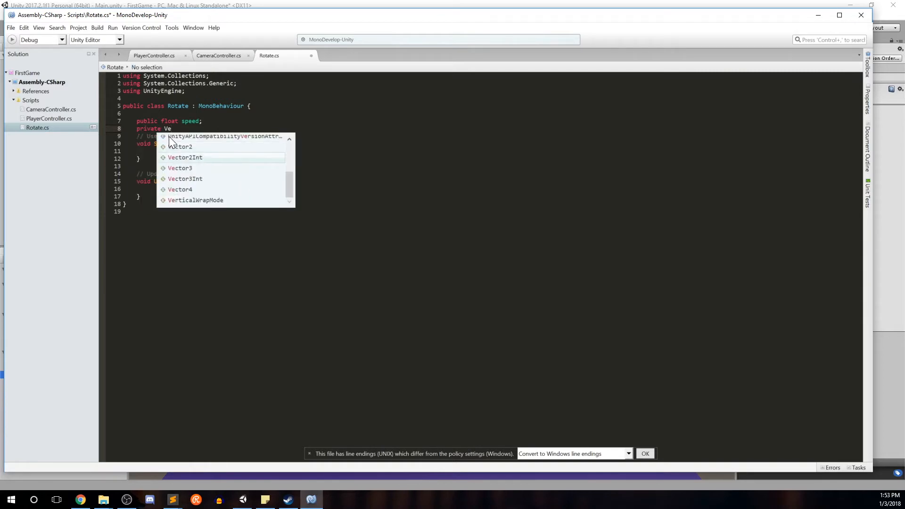
type("ctor3 rotation1;")
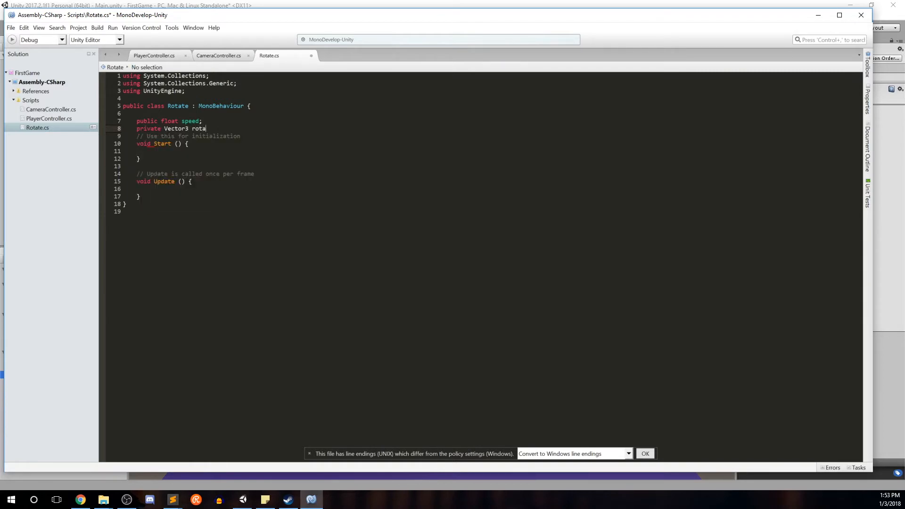
key("BackSpace")
key("BackSpace")
type(";")
key("Return")
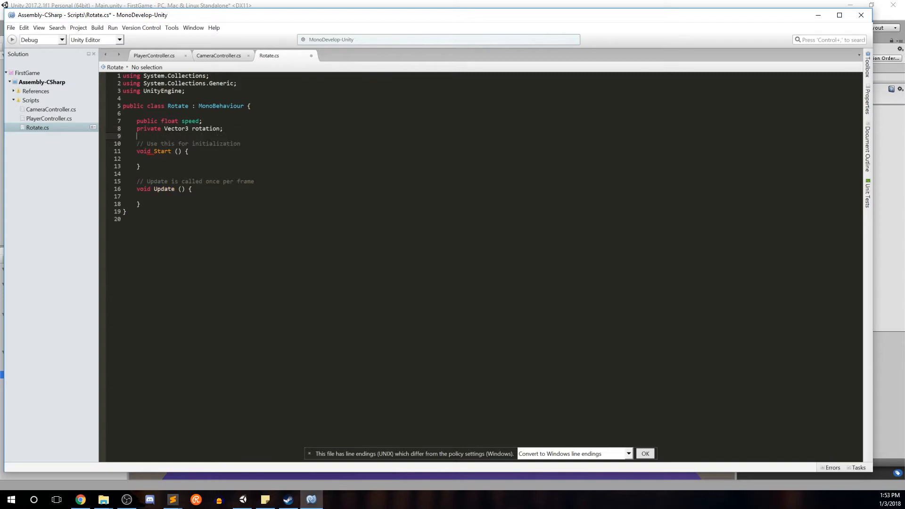
left_click(151, 158)
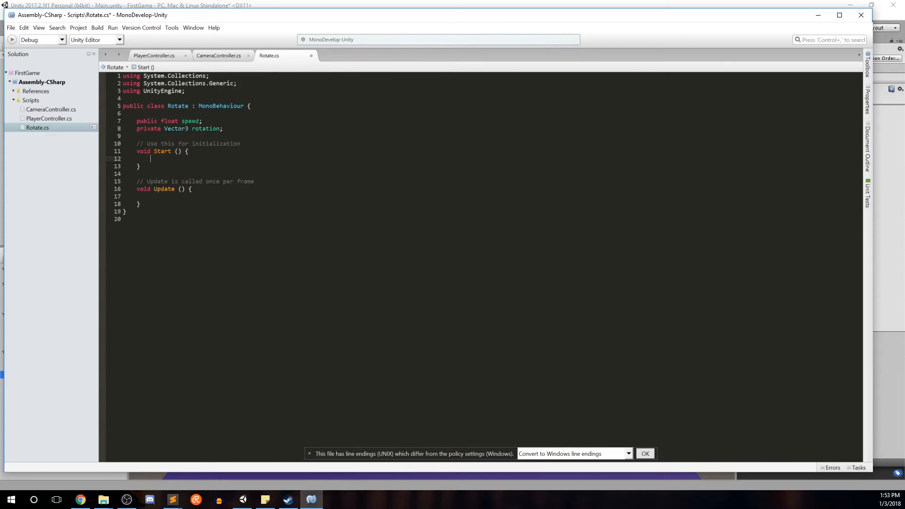
left_click(137, 128)
key("Return")
Step: In Start, assign rotation = new Vector3 (45, 15, 90); and save the Rotate script
left_click(151, 166)
type("ro")
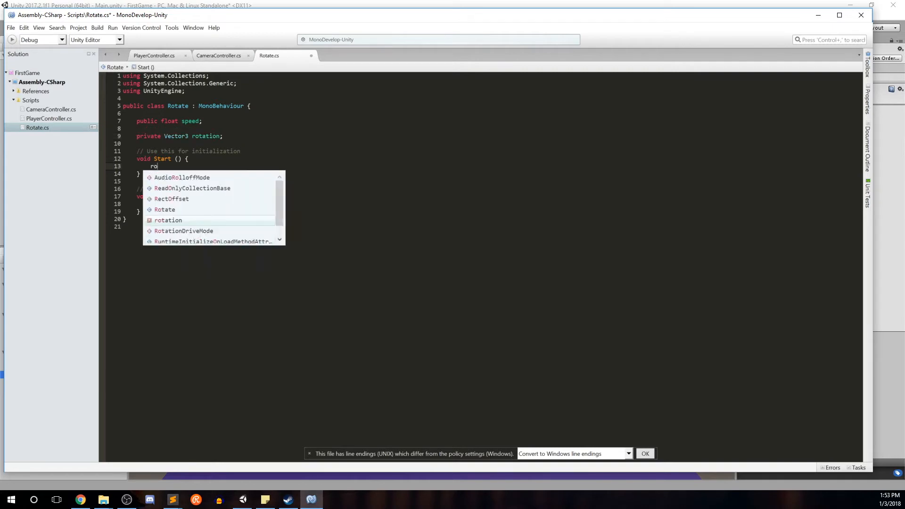
type("tation = new ")
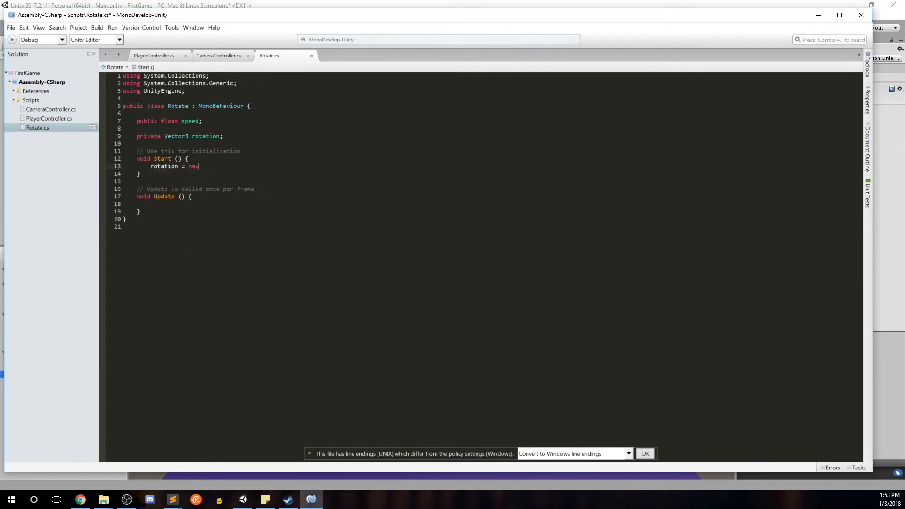
type("V")
key("Down")
key("Down")
type("(")
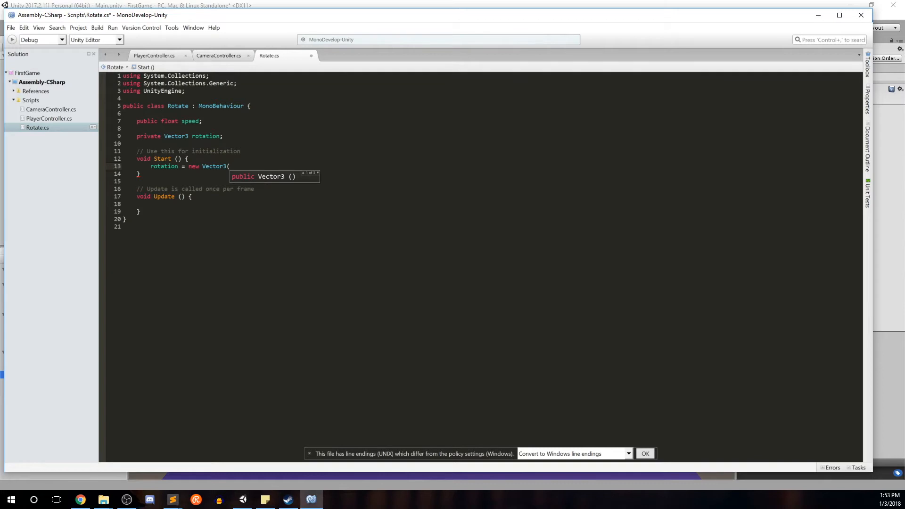
type("45, 15,")
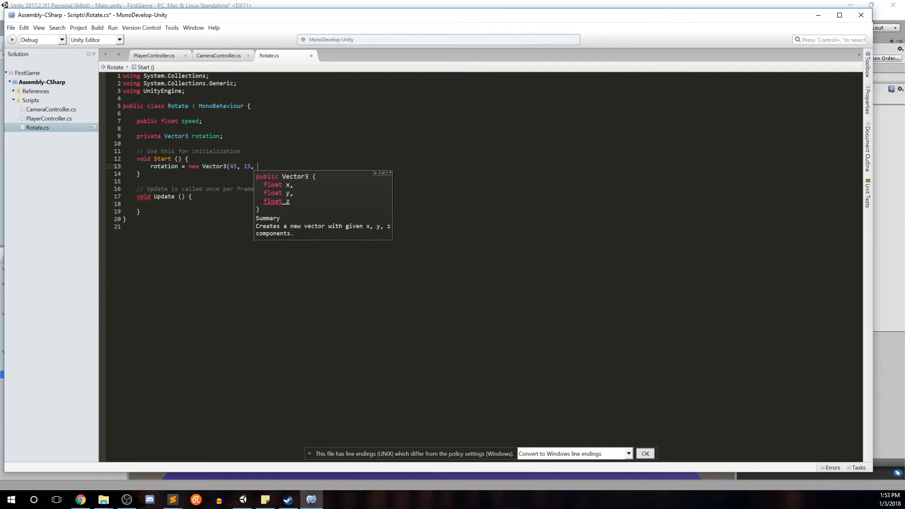
type(" 90);")
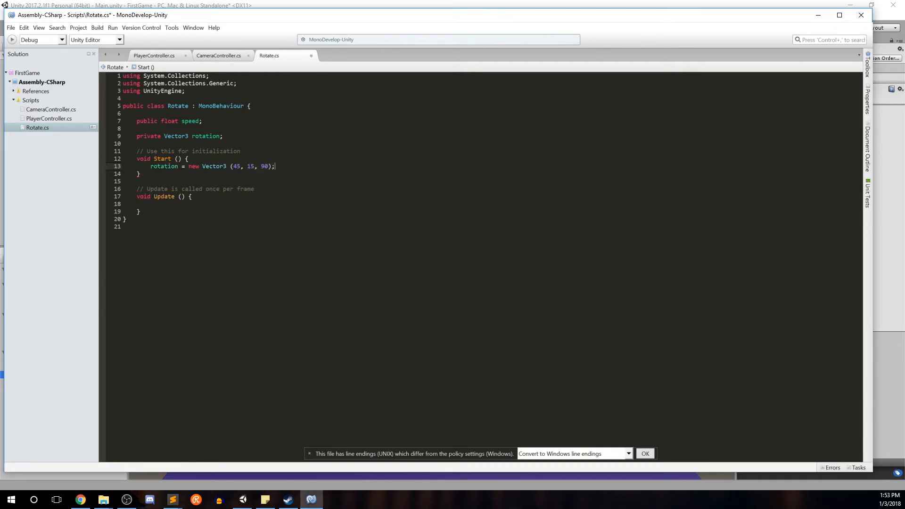
key("ctrl+s")
Step: In Update, add this.transform.Rotate (rotation * speed * Time.deltaTime); and save the Rotate script
left_click(150, 204)
type("this")
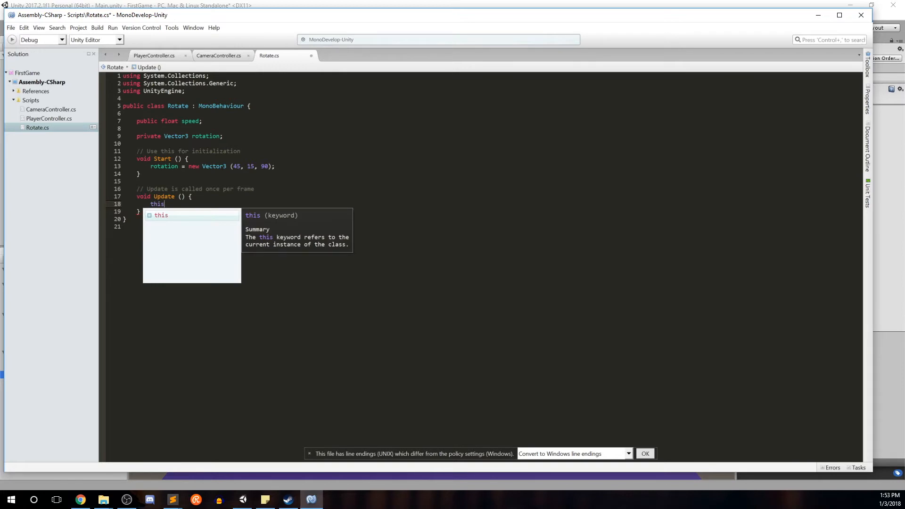
type(".")
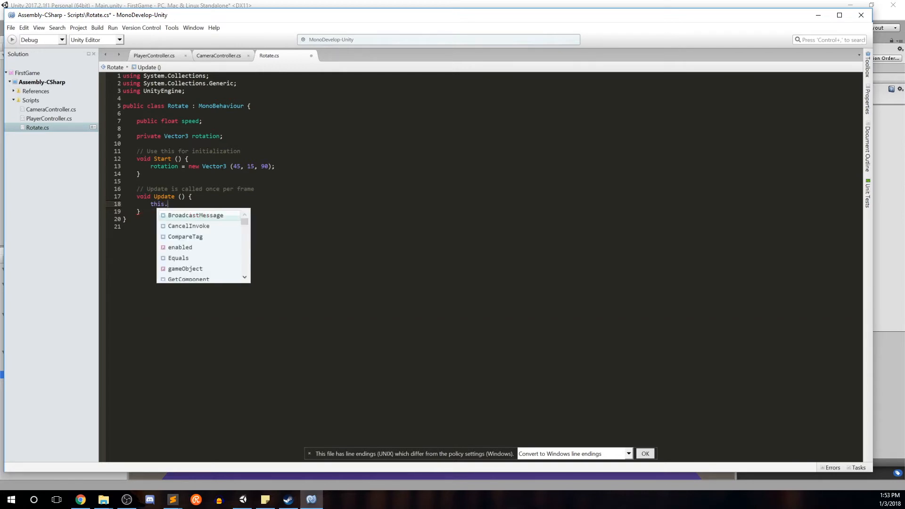
type("transform.R")
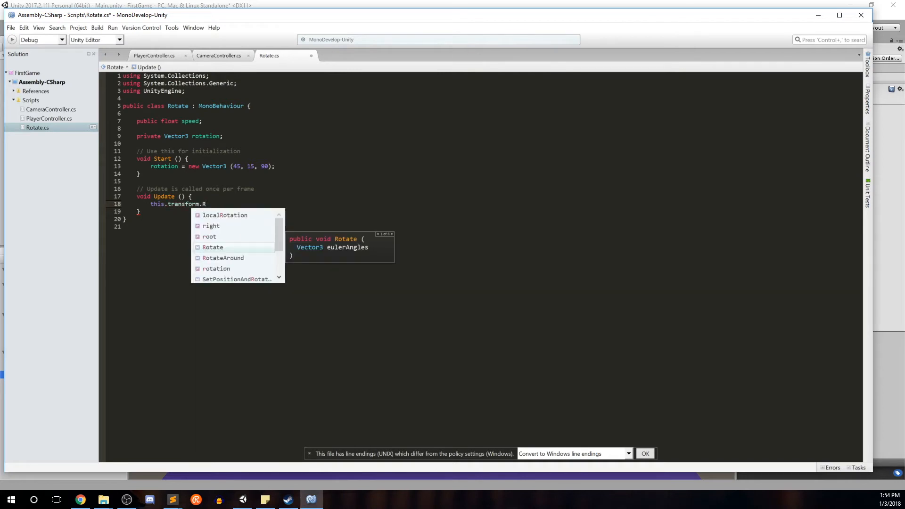
type("otat")
key("Return")
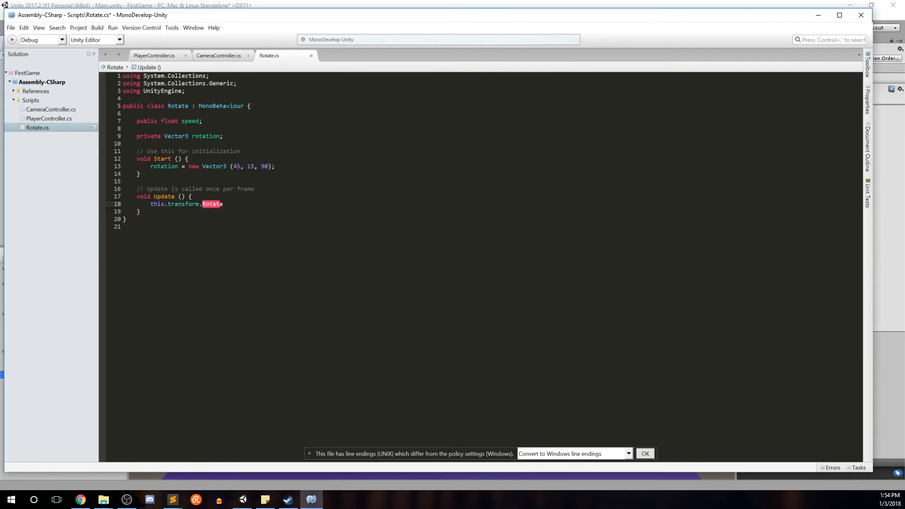
type("(rotation")
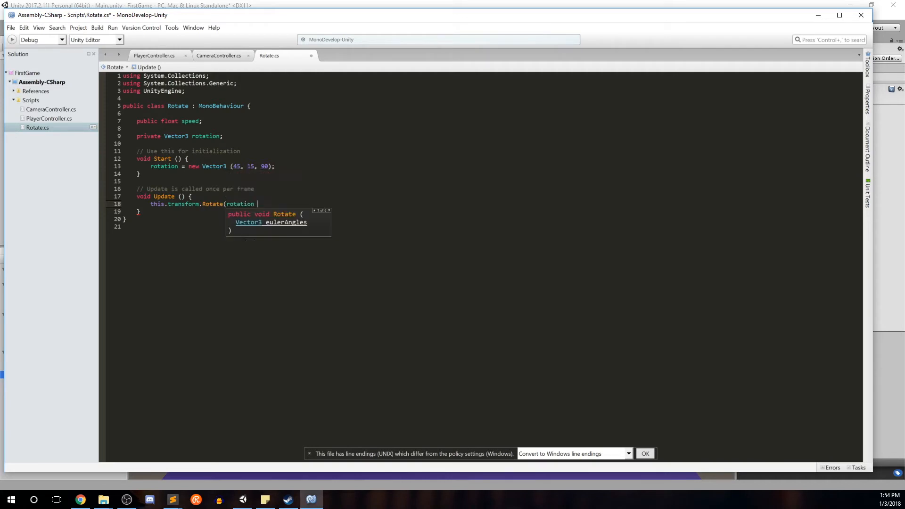
type(" *s")
type("speed *")
key("BackSpace")
type("Time.de")
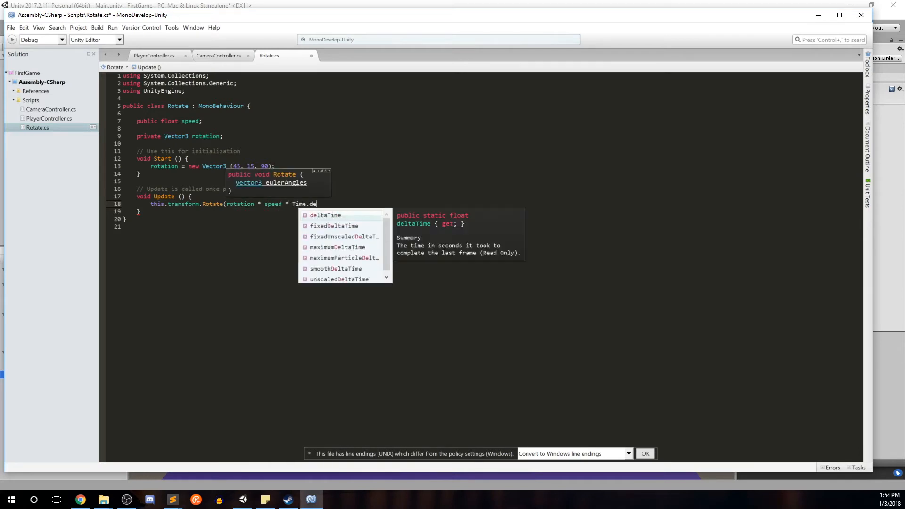
key("Return")
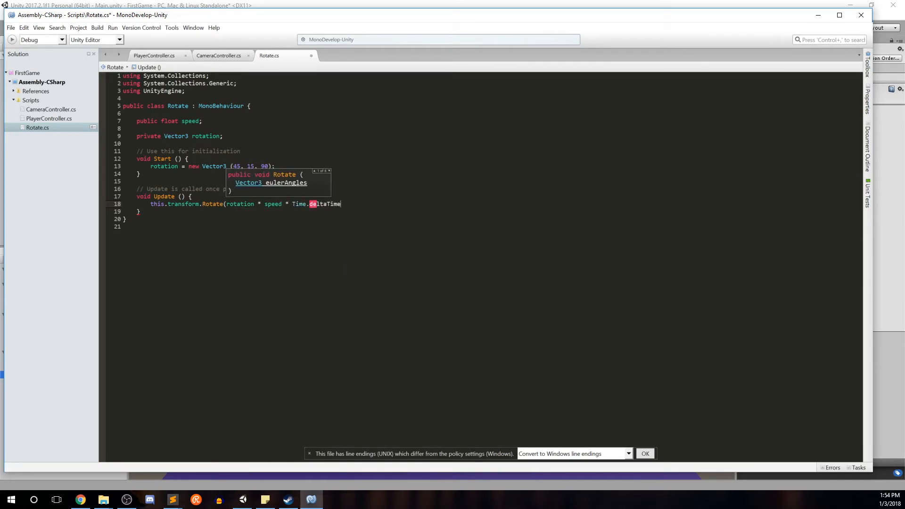
type(")")
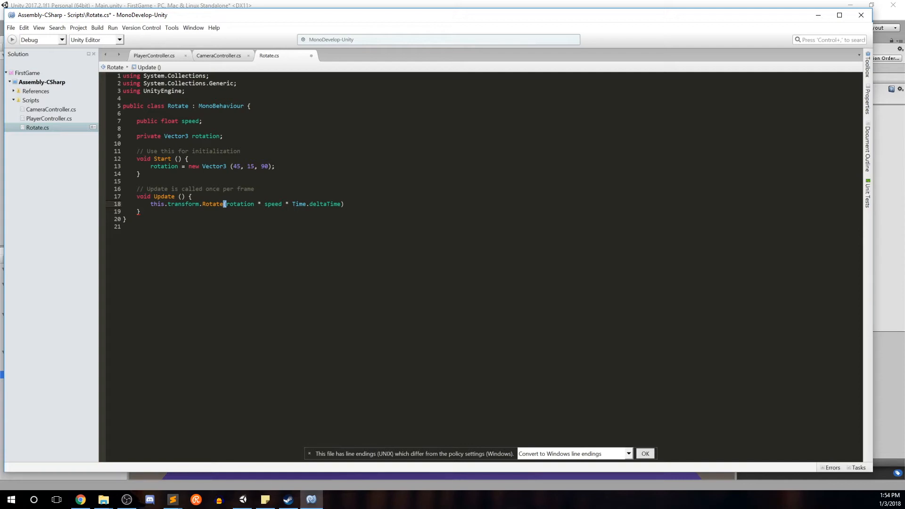
type(";")
key("ctrl+s")
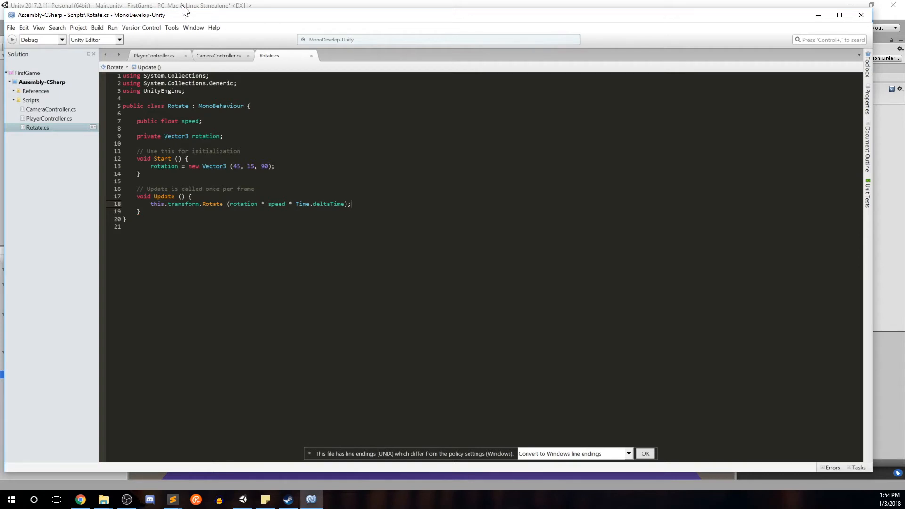
Step: Switch back to Unity and set the Speed of the Gem's Rotate script to 1
left_click(181, 5)
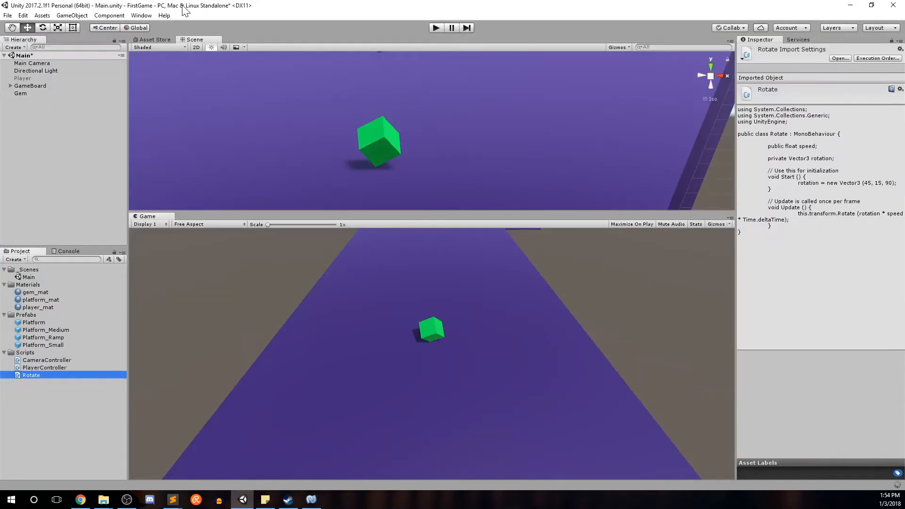
left_click(44, 92)
left_click_drag(32, 374, 810, 245)
left_click(830, 234)
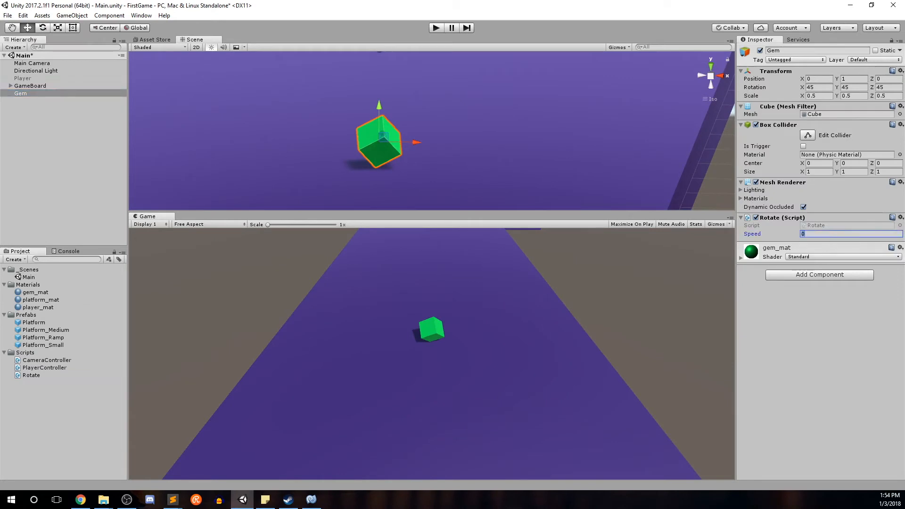
type("1")
Step: Run the game to check the Gem's rotation, and stop it again
scroll(584, 95, "up", 1)
left_click(435, 29)
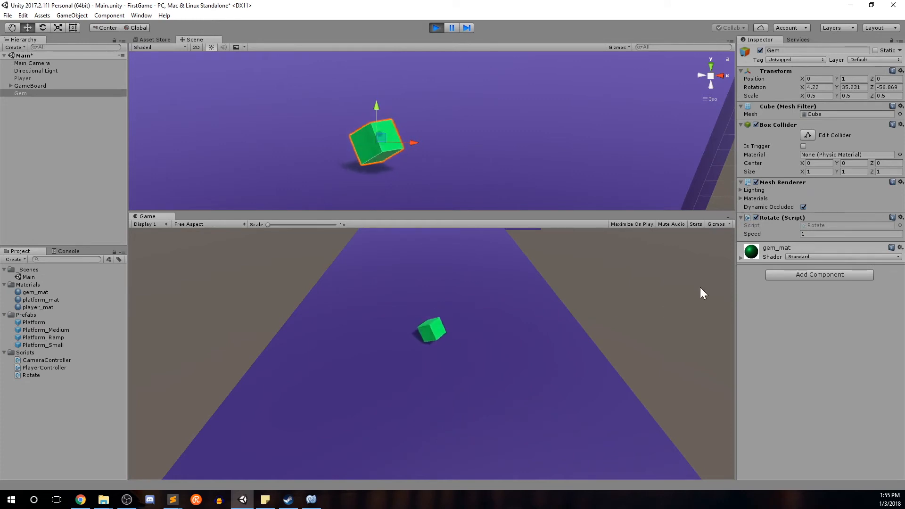
left_click(437, 28)
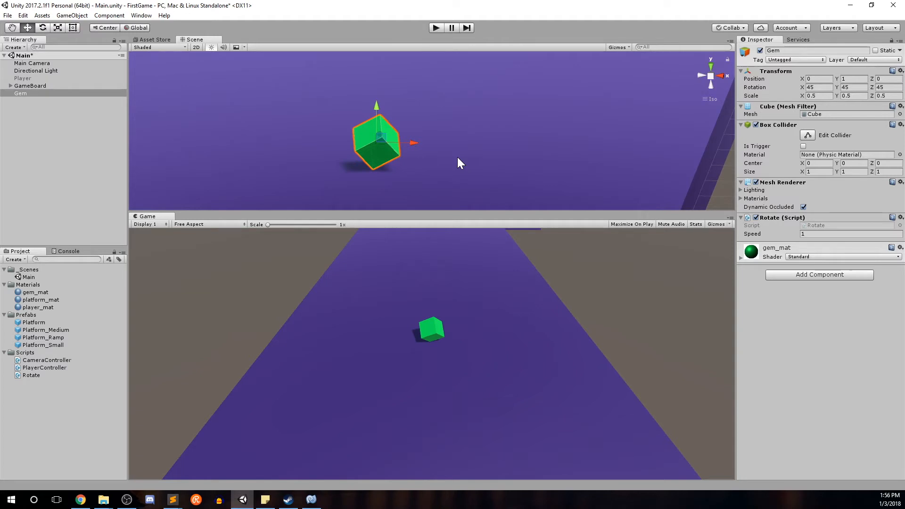
Step: Inspect the platform objects grouped under GameBoard, including Platform_Ramp, and collapse the group again
left_click(10, 86)
left_click(34, 93)
left_click(56, 139)
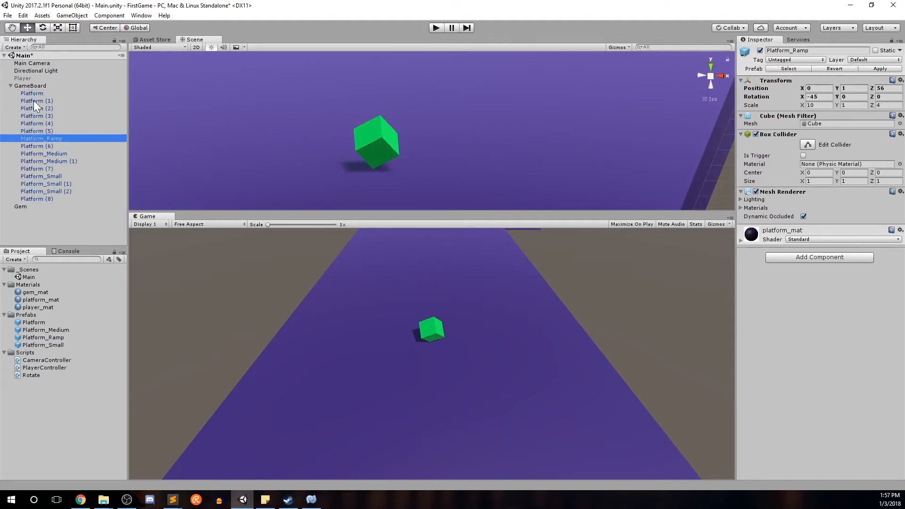
left_click(11, 86)
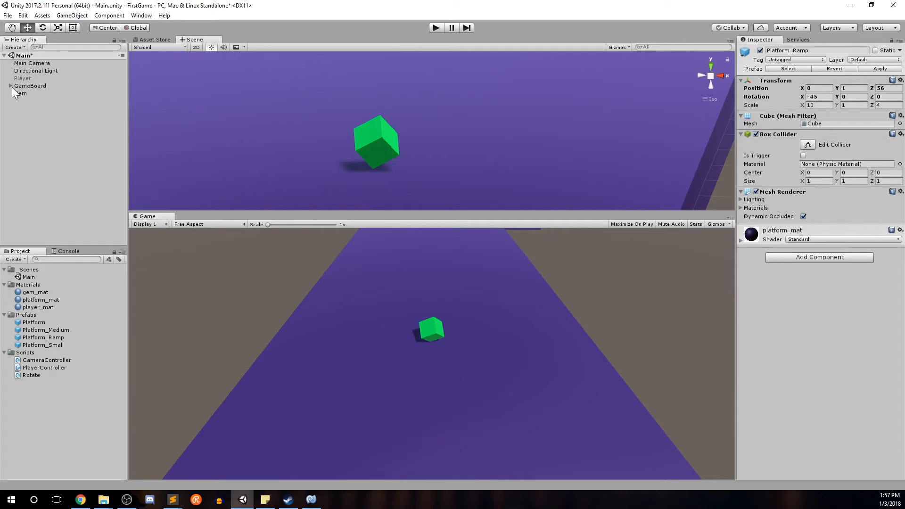
Step: Add a Rigidbody with Is Kinematic enabled to the Gem and test it in Play mode
left_click(21, 94)
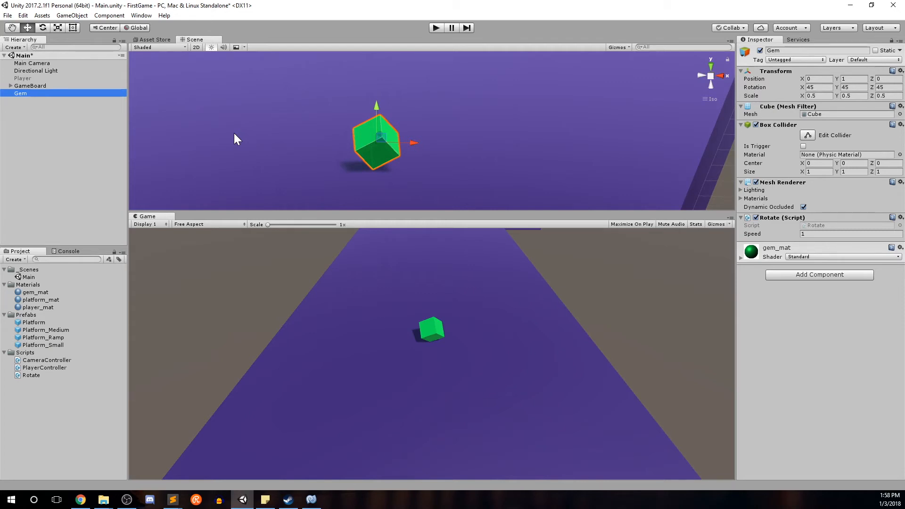
left_click(807, 274)
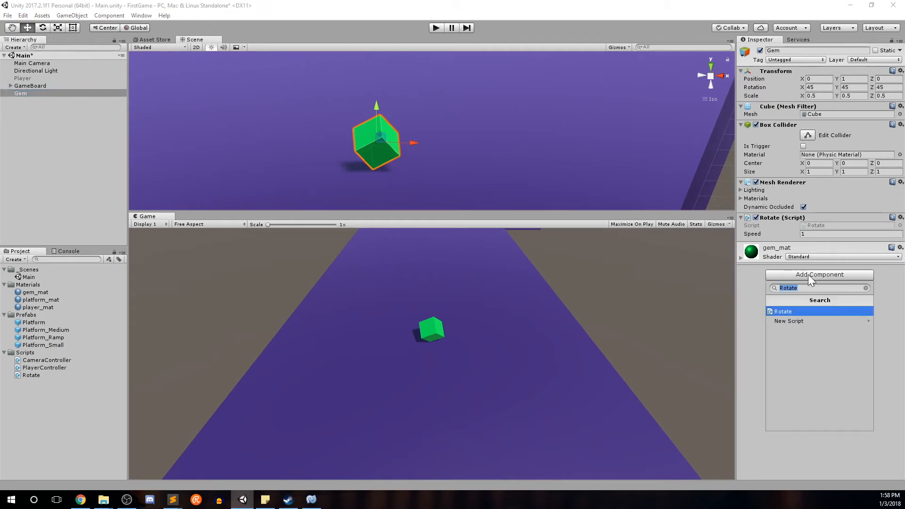
type("rig")
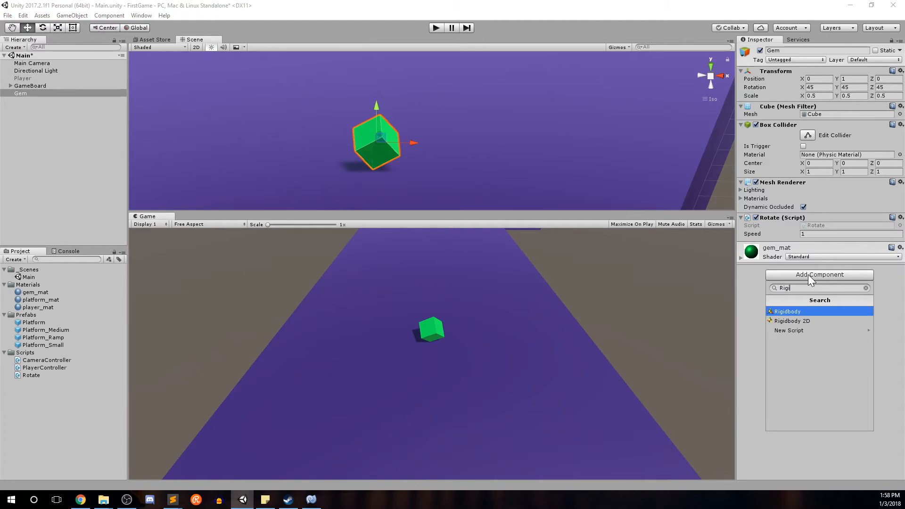
key("Return")
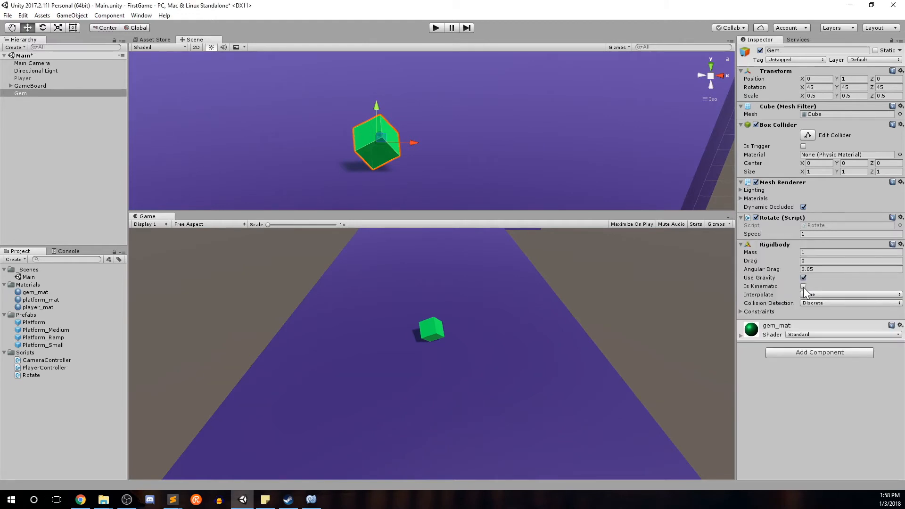
left_click(803, 286)
left_click(432, 30)
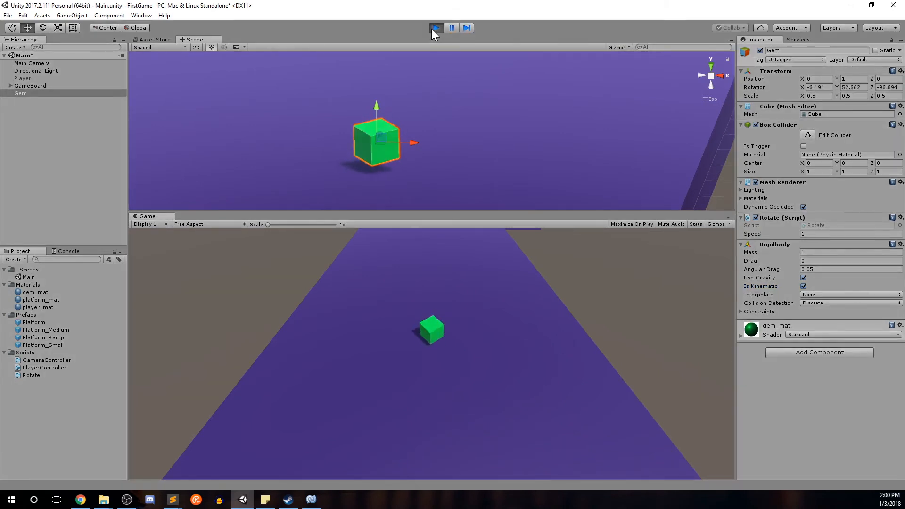
left_click(431, 29)
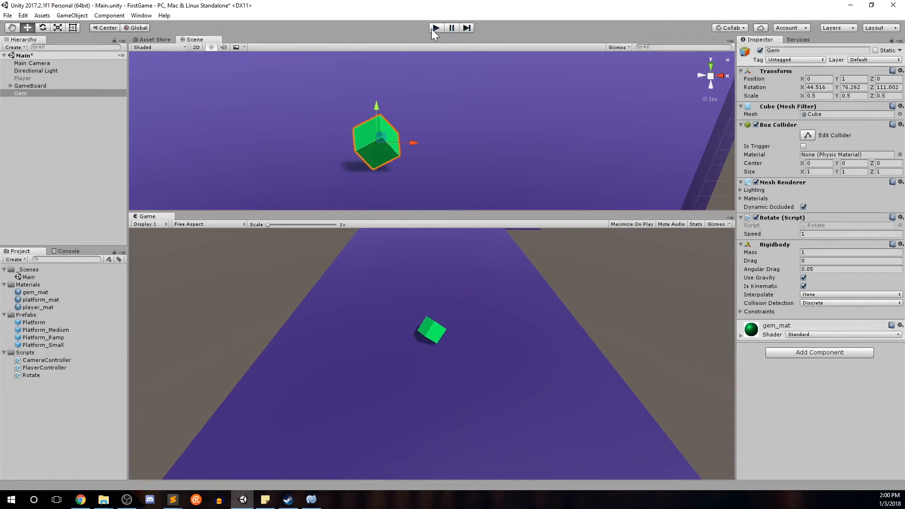
left_click(803, 286)
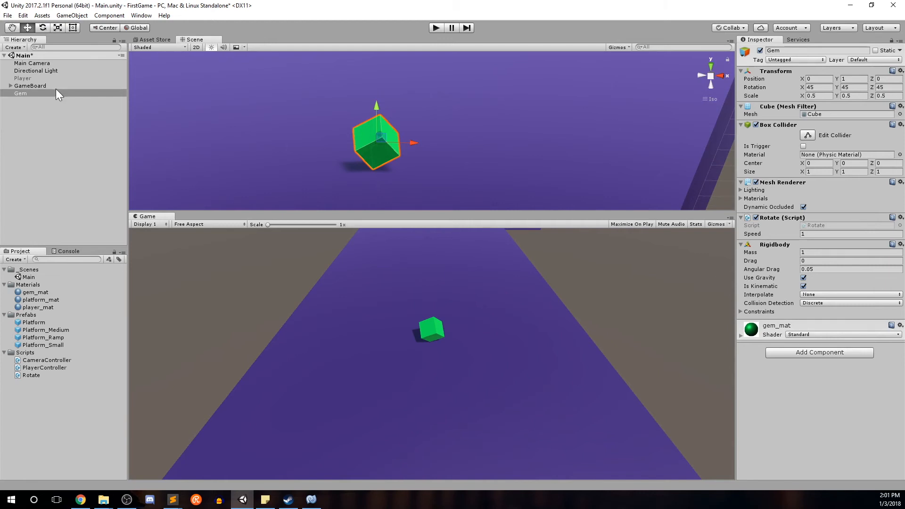
Step: Create a prefab of the Gem in the Prefabs folder
left_click_drag(32, 92, 44, 314)
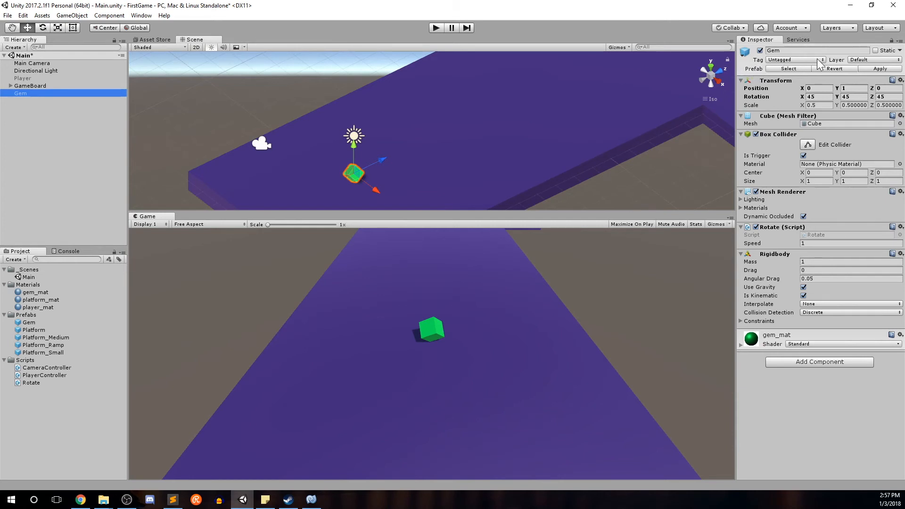
Step: Delete the Gem from the scene and add a fresh instance of the Gem prefab from the Prefabs folder to the hierarchy
right_click(56, 93)
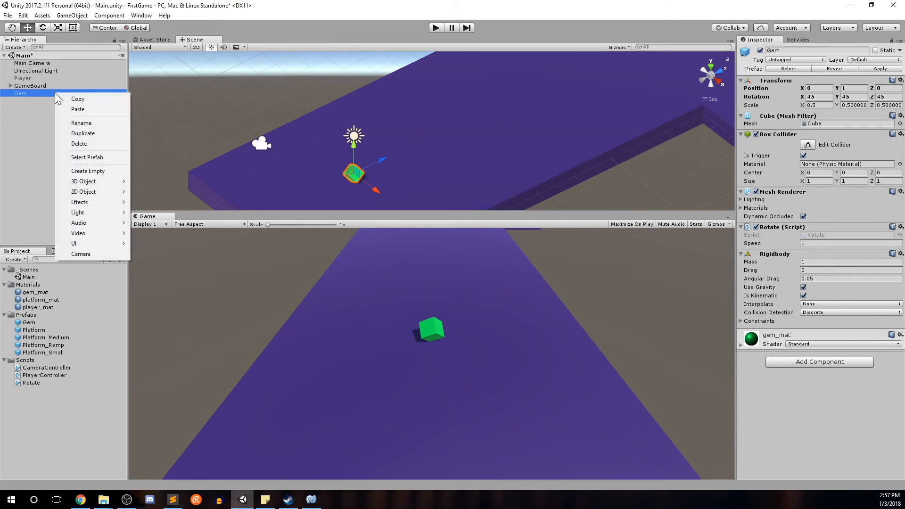
left_click(99, 144)
left_click(38, 323)
left_click_drag(58, 322, 38, 186)
left_click_drag(37, 104, 48, 88)
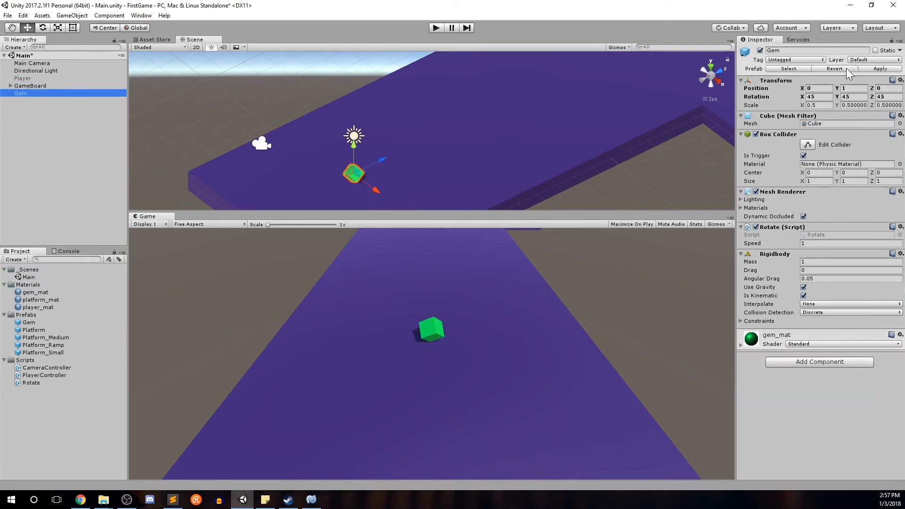
Step: Move the Gem along the first platform to about X -2.12, Z 2.99
middle_click_drag(434, 189, 301, 159)
scroll(307, 156, "down", 5)
scroll(323, 150, "up", 5)
left_click_drag(299, 153, 318, 131)
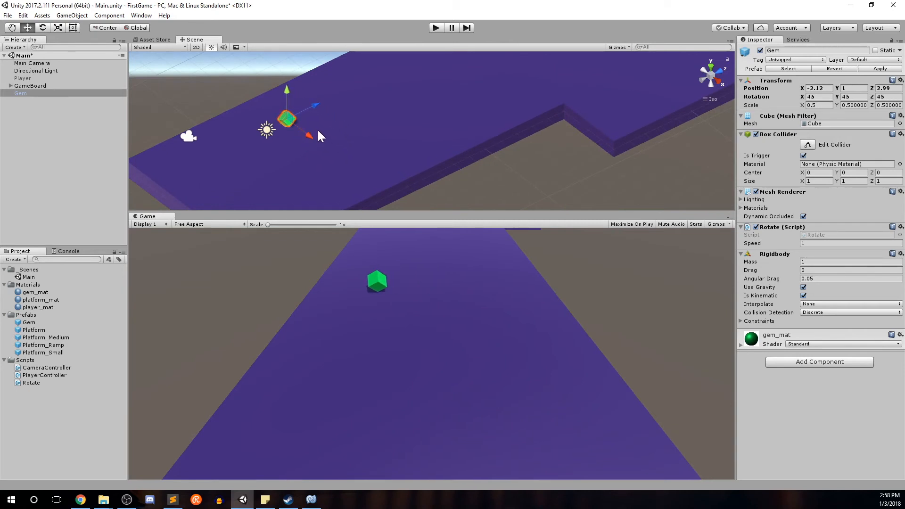
Step: Duplicate the Gem three times along the first platforms, placing the third copy at about X 6.81, Z 17.94
key("ctrl+d")
middle_click_drag(404, 139, 320, 178)
left_click_drag(231, 138, 417, 132)
key("ctrl+d")
middle_click_drag(484, 125, 353, 158)
key("ctrl+d")
left_click_drag(285, 146, 434, 177)
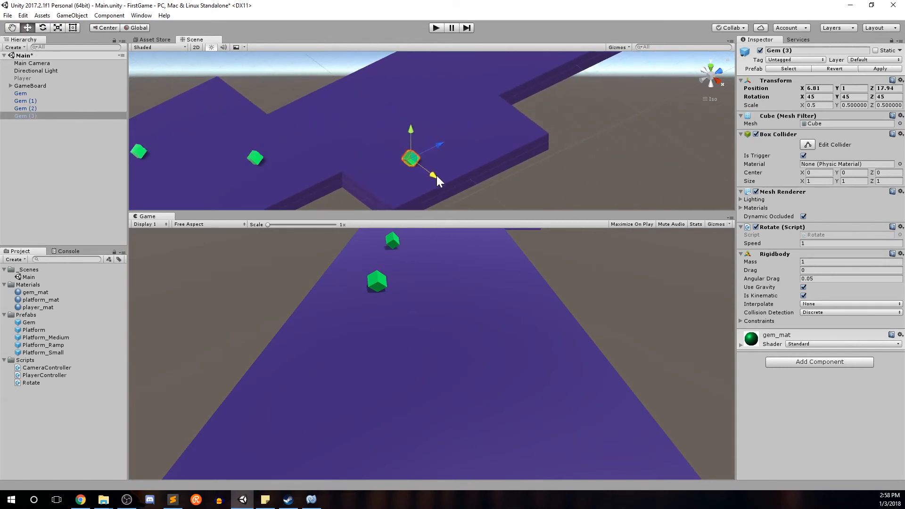
Step: Add two more Gem copies, one at about X 6.83, Z 21.74 and one across from it toward the next platform
key("ctrl+d")
left_click_drag(441, 145, 502, 114)
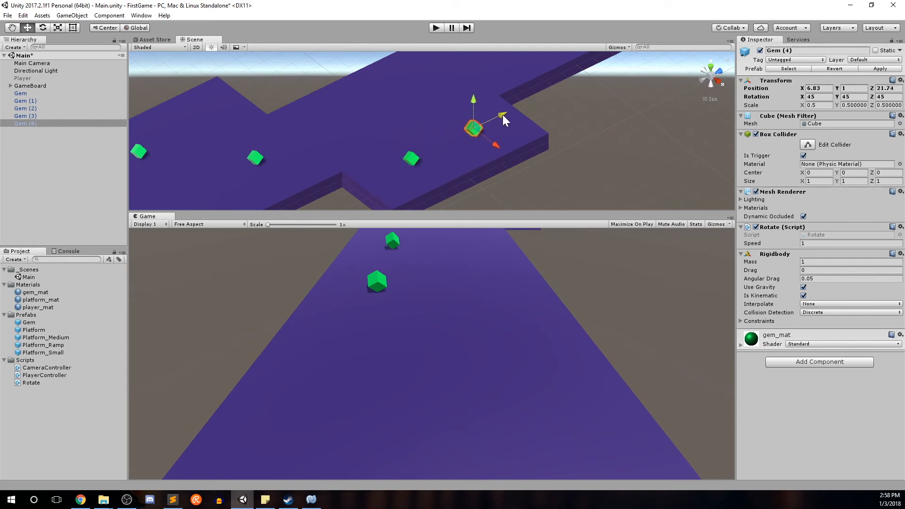
key("ctrl+d")
middle_click_drag(541, 115, 455, 164)
left_click_drag(426, 177, 429, 84)
Step: Duplicate the Gem to form a row of three across the next wide platform
middle_click_drag(504, 94, 356, 173)
key("ctrl+d")
left_click_drag(277, 158, 368, 115)
mouse_move(358, 146)
left_mouse_down()
mouse_move(308, 110)
mouse_move(292, 72)
mouse_move(284, 104)
mouse_move(355, 156)
left_mouse_up()
key("ctrl+d")
key("ctrl+d")
key("ctrl+d")
left_click_drag(362, 127, 338, 95)
Step: Place the newest Gem copy beyond the row of three, at about X -1.37, Z 35.49
middle_click_drag(437, 103, 258, 192)
middle_click_drag(214, 168, 258, 166)
left_click_drag(214, 153, 353, 117)
middle_click_drag(353, 117, 423, 165)
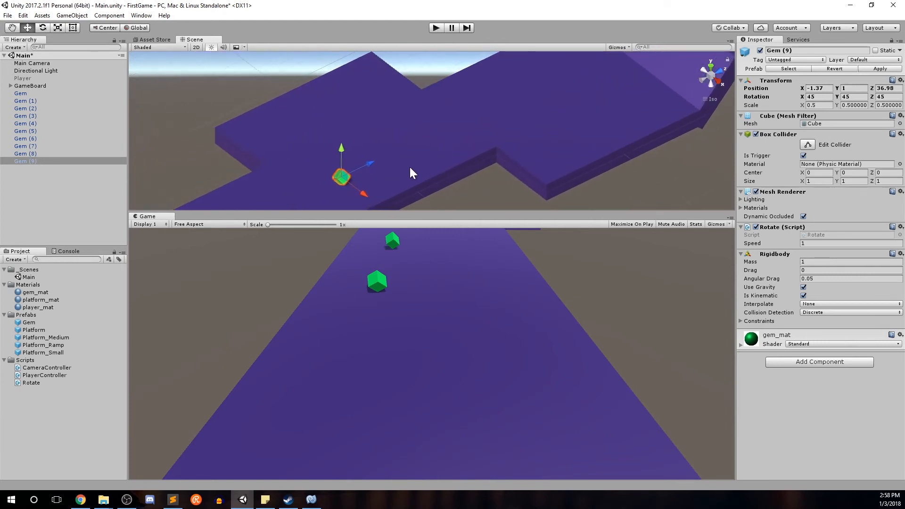
left_click_drag(370, 161, 347, 174)
middle_click_drag(346, 174, 344, 137)
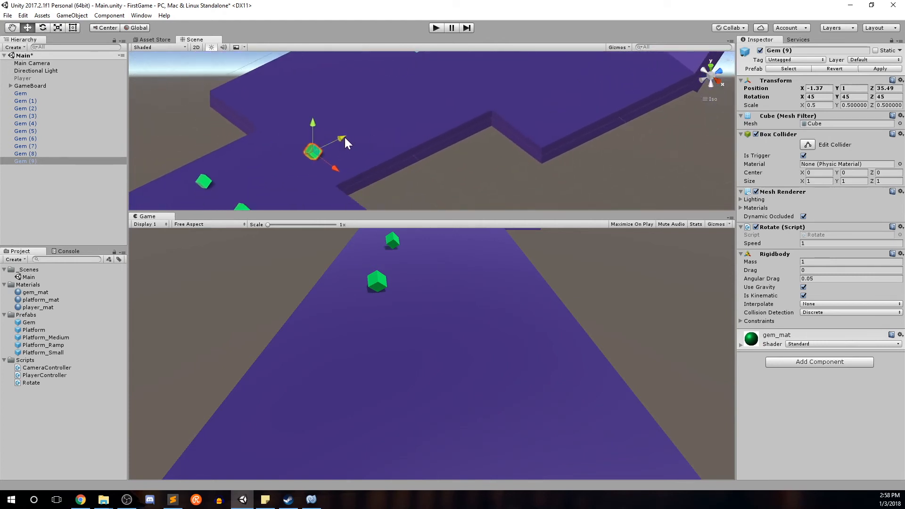
Step: Duplicate the Gem onto the next platform and spread the copies along it
left_click_drag(325, 169, 447, 105)
key("ctrl+d")
middle_click_drag(446, 105, 332, 157)
left_click_drag(263, 184, 383, 94)
Step: Line up further Gem copies toward the ramp, the last at about X -1.21, Z 51.65, and adjust the spacing of the one before it
key("ctrl+d")
key("ctrl+d")
middle_click_drag(470, 98, 369, 138)
key("ctrl+d")
left_click_drag(291, 143, 389, 91)
key("ctrl+d")
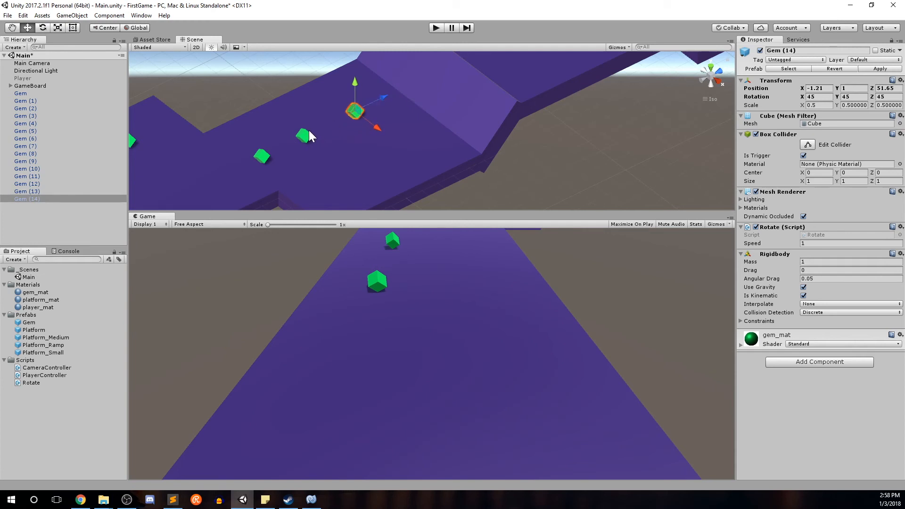
left_click(309, 131)
left_click(306, 134)
left_click_drag(331, 121, 339, 117)
Step: Duplicate the last Gem before the ramp and move the copy past the ramp to about Z 60.74
left_click(359, 112)
middle_click_drag(501, 97, 333, 184)
key("ctrl+d")
left_click_drag(216, 184, 358, 92)
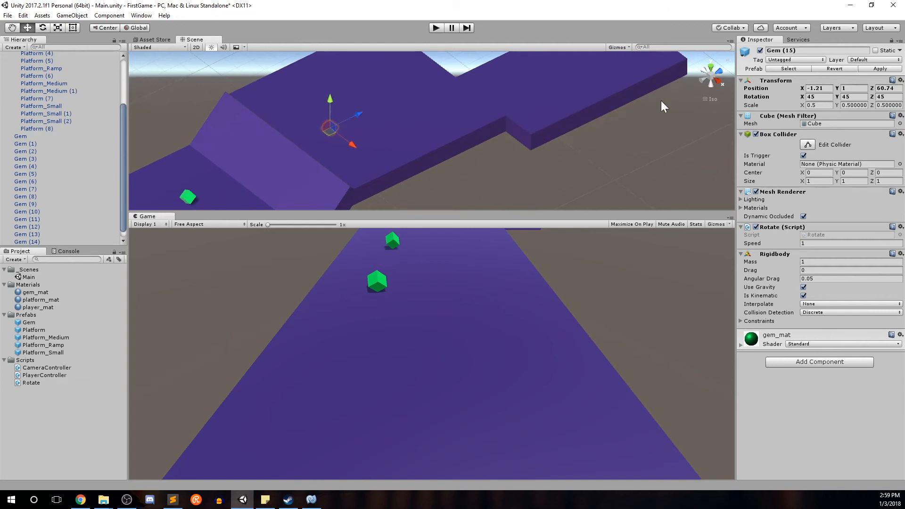
Step: Compare the heights of the platforms on both sides of the ramp and set the Y position of Gem (15) to 3
left_click(239, 205)
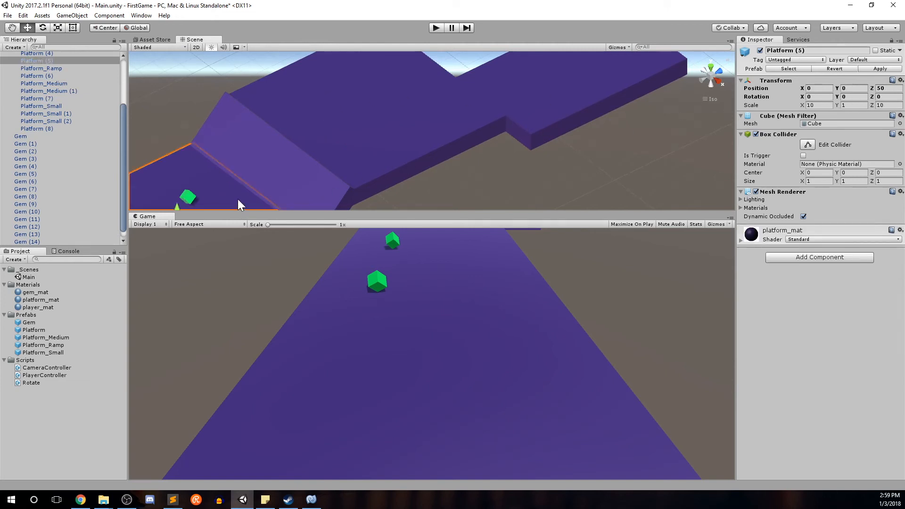
left_click(423, 130)
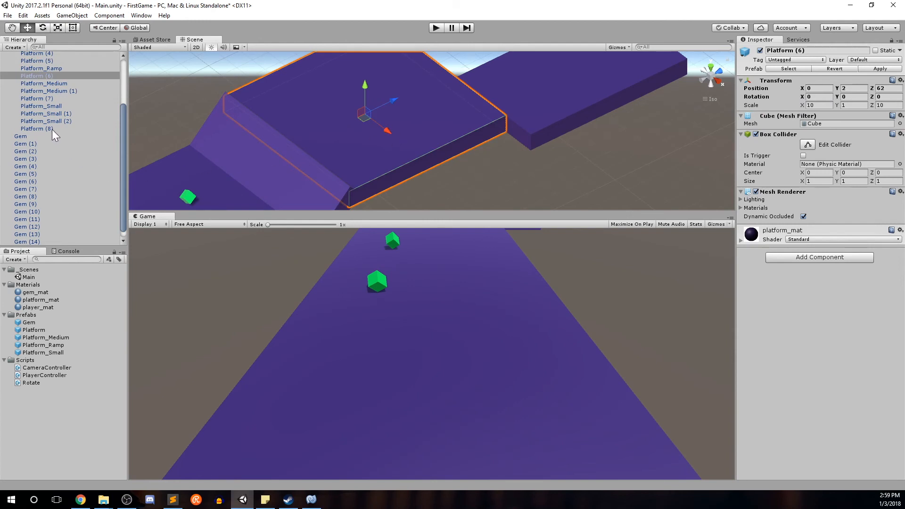
scroll(54, 165, "down", 1)
left_click(40, 242)
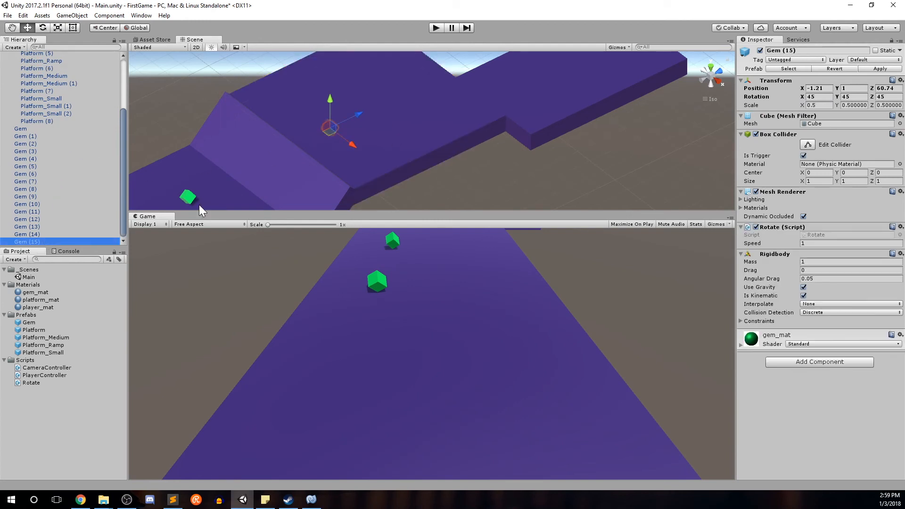
left_click(851, 88)
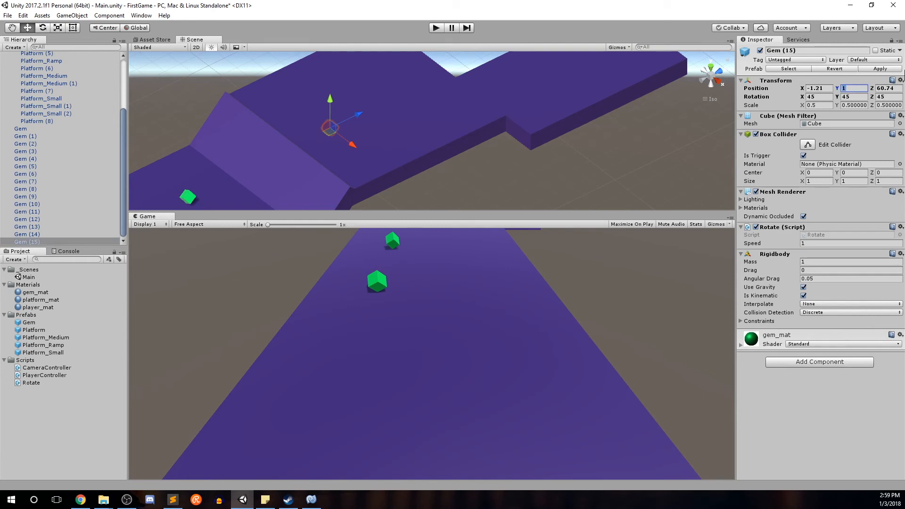
type("3")
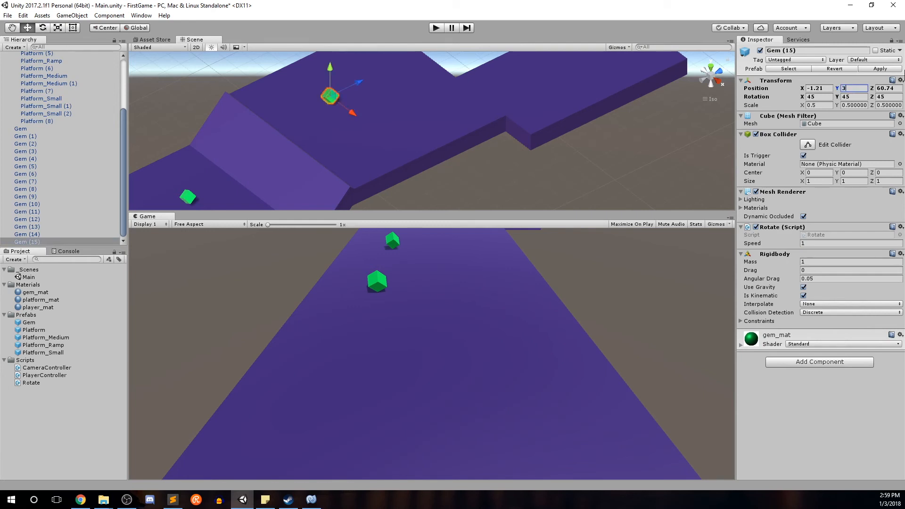
Step: Duplicate the raised Gem and place the copy as a second gem on the platform past the ramp
middle_click_drag(420, 173, 310, 208)
key("ctrl+d")
left_click_drag(252, 176, 338, 141)
Step: Place two Gem copies one behind the other on the medium platform that follows
key("ctrl+d")
key("ctrl+d")
left_click_drag(329, 173, 469, 160)
key("ctrl+d")
left_click_drag(481, 128, 535, 101)
Step: Place a line of three Gem copies along the second medium platform
key("ctrl+d")
key("ctrl+d")
middle_click_drag(535, 100, 415, 181)
left_click_drag(361, 174, 451, 128)
left_click_drag(403, 120, 293, 177)
key("ctrl+d")
left_click_drag(298, 141, 376, 100)
Step: Arrange four Gem copies in a square on the large platform before the narrow path, and duplicate the one at about X 1.87, Z 88.17
key("ctrl+d")
key("ctrl+d")
middle_click_drag(464, 94, 194, 165)
left_click_drag(195, 167, 273, 117)
left_click_drag(274, 152, 302, 157)
key("ctrl+d")
key("ctrl+d")
key("ctrl+d")
key("ctrl+d")
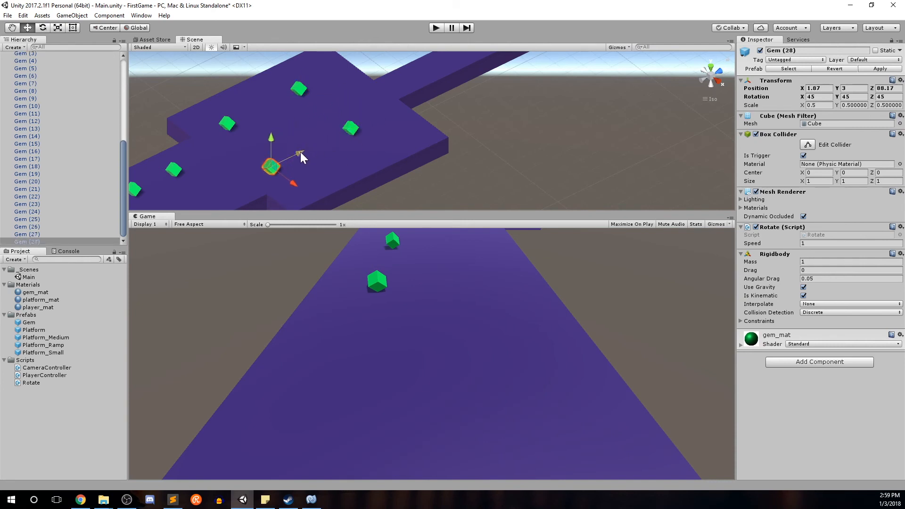
Step: Undo the small sideways move of the newest Gem copy and move it onto the narrow path at about X 0.33, Z 101.34
left_click_drag(295, 184, 309, 189)
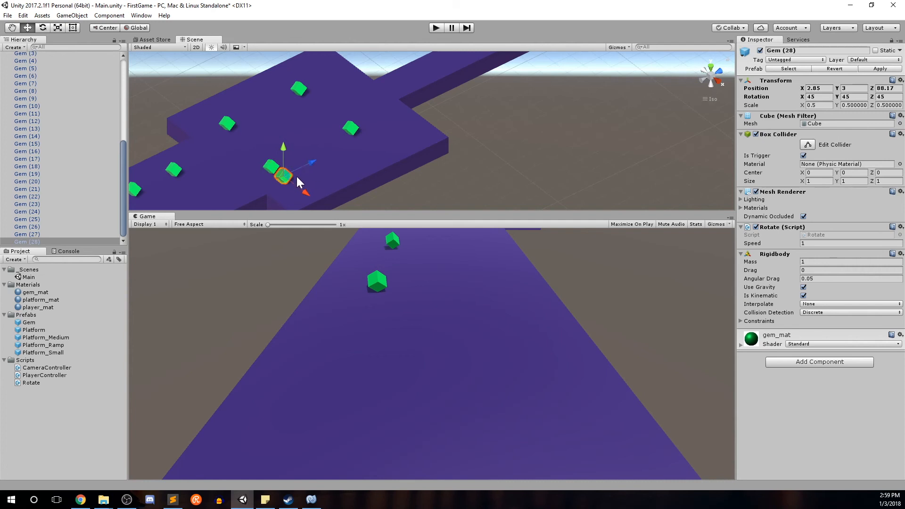
key("ctrl+z")
left_click_drag(285, 159, 452, 125)
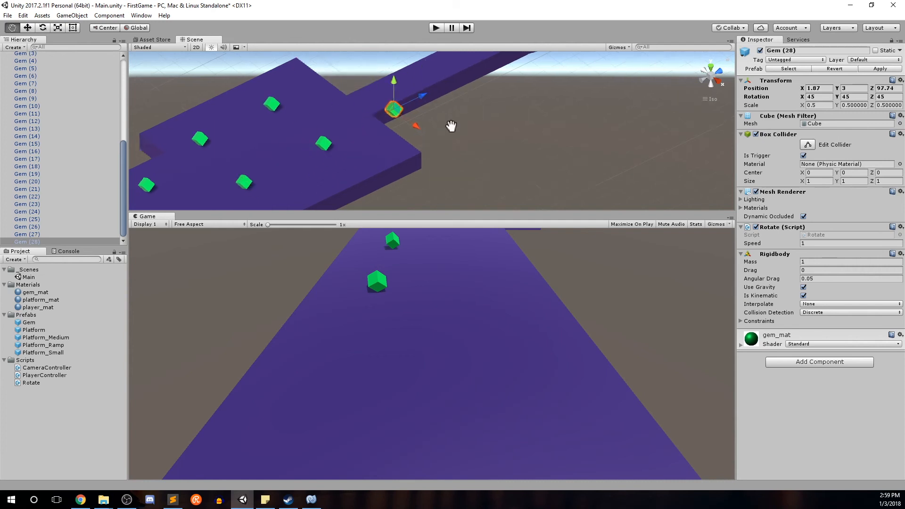
middle_click_drag(452, 125, 276, 201)
left_click_drag(241, 201, 281, 133)
middle_click_drag(390, 126, 331, 162)
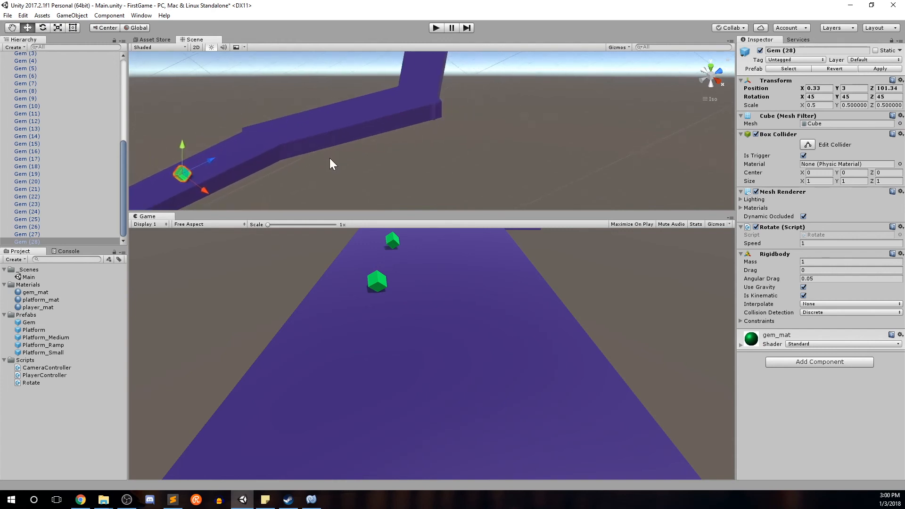
Step: Add two Gem copies along the narrow path, at about X 1.36, Z 110.12 and X 0.41, Z 116.76
key("ctrl+d")
left_click_drag(211, 160, 359, 135)
key("ctrl+d")
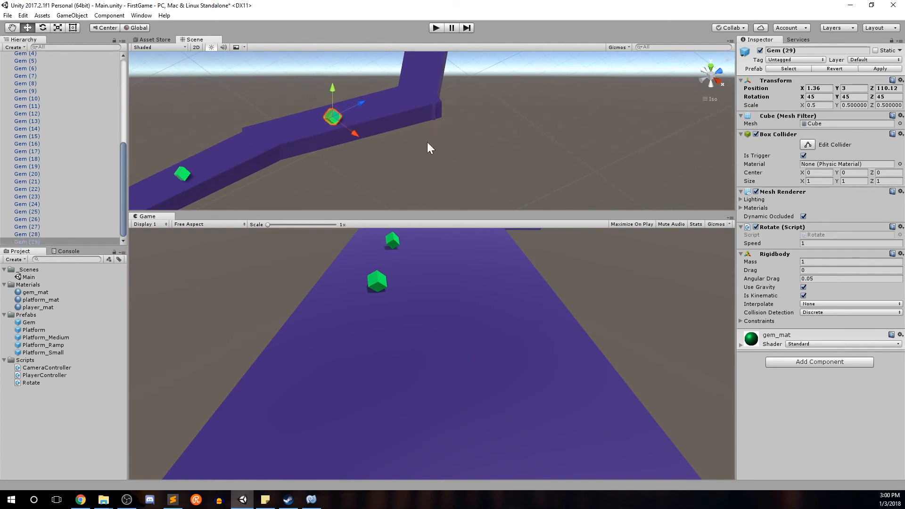
middle_click_drag(427, 142, 318, 182)
left_click_drag(257, 145, 344, 126)
middle_click_drag(343, 127, 323, 140)
mouse_move(310, 132)
left_mouse_down()
mouse_move(318, 129)
mouse_move(306, 150)
mouse_move(319, 126)
mouse_move(309, 144)
left_mouse_up()
middle_click_drag(309, 144, 297, 193)
scroll(295, 78, "down", 5)
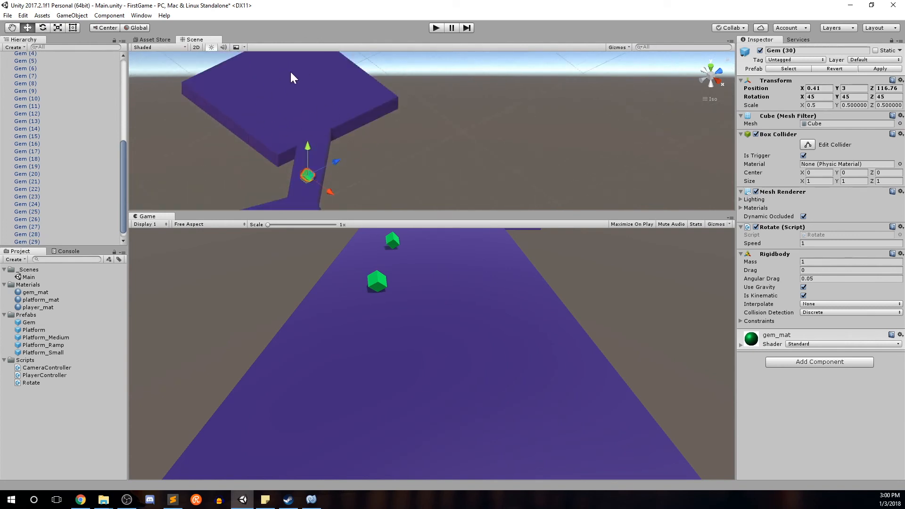
Step: Clear the selection and view the whole course with its gems from the top
left_click(371, 168)
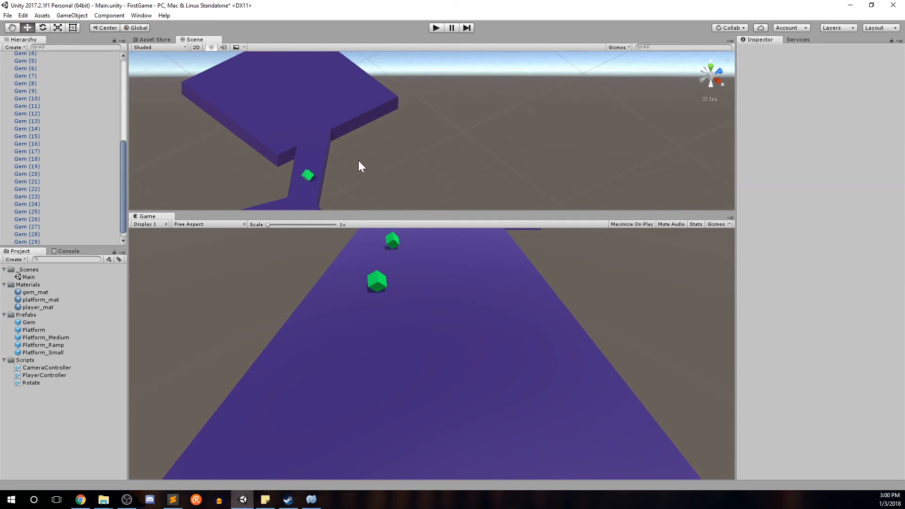
scroll(236, 171, "down", 4)
scroll(236, 171, "down", 3)
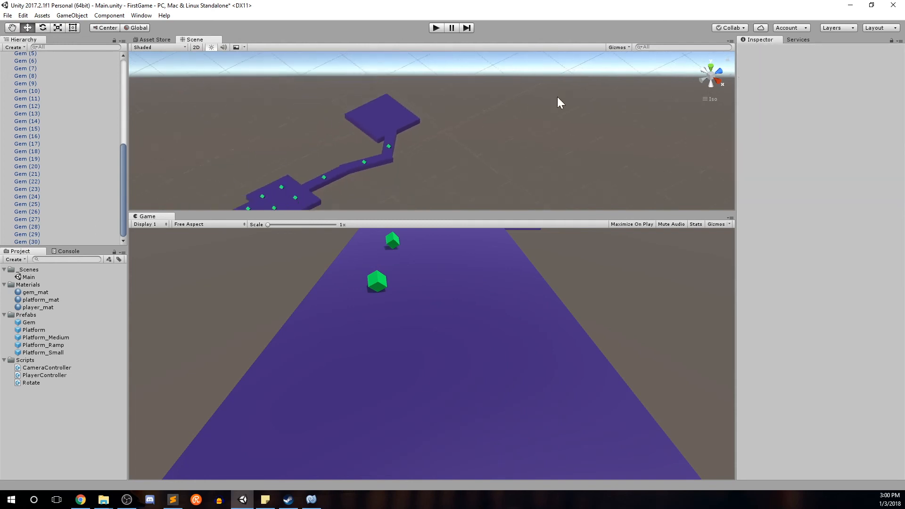
left_click(710, 67)
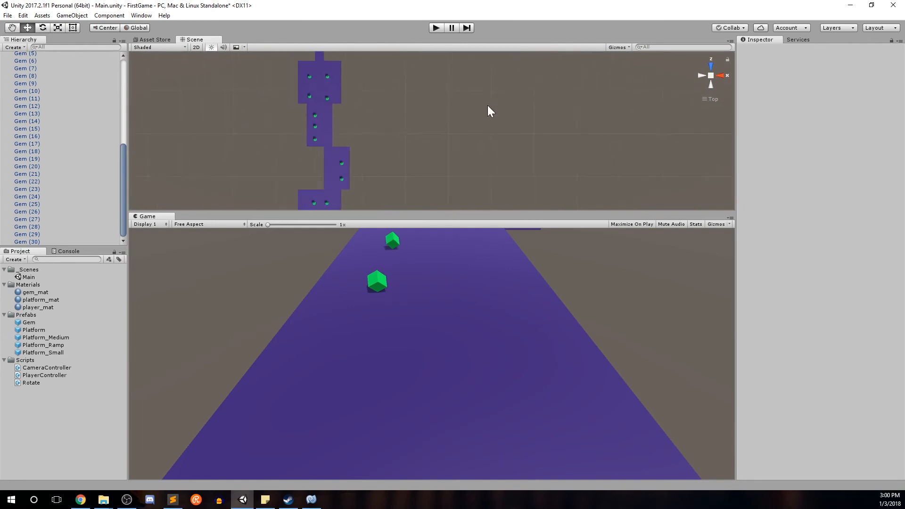
scroll(464, 109, "down", 3)
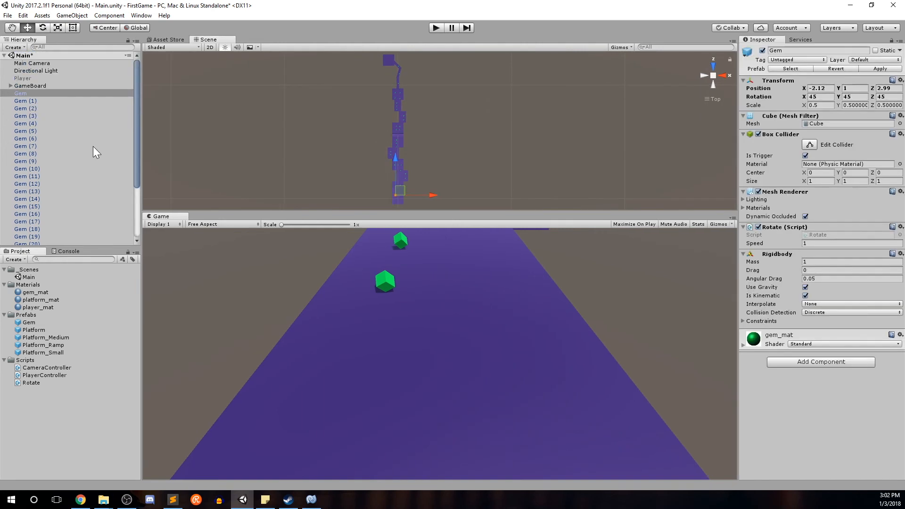
Step: Create an empty GameObject and name it Gems
scroll(93, 146, "down", 3)
left_click(109, 15)
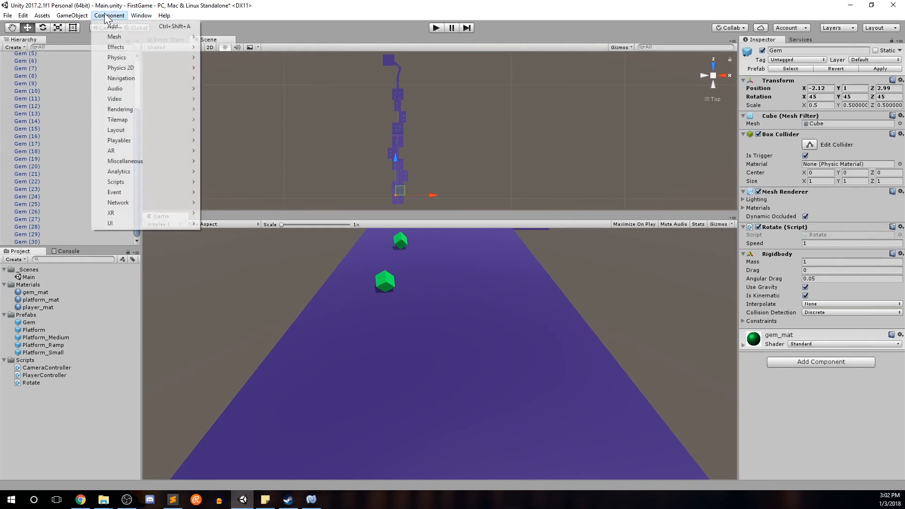
mouse_move(72, 15)
left_click(72, 26)
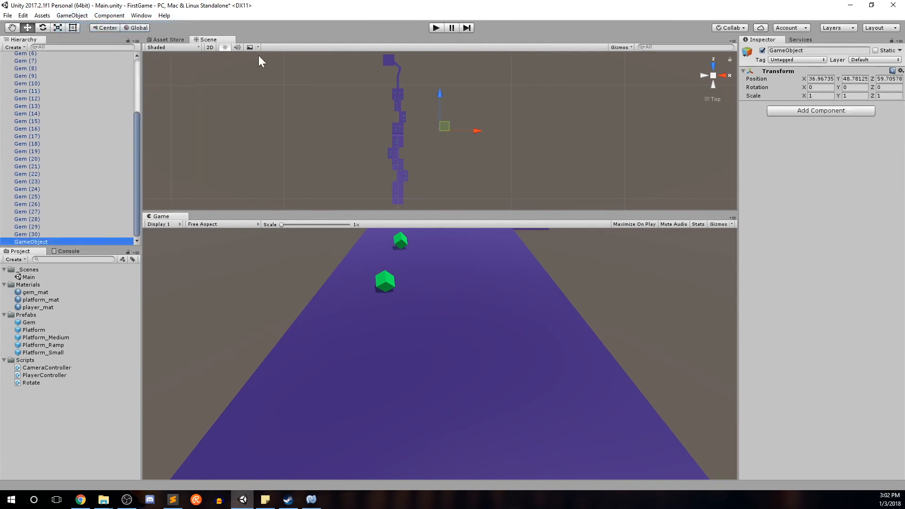
left_click(801, 50)
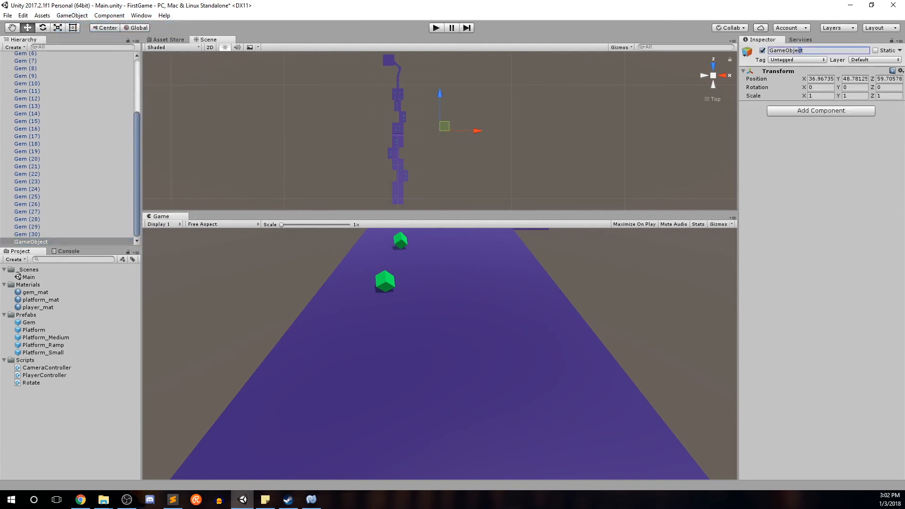
type("Gems")
Step: Set the Gems object's position to 0, 0, 0
left_click(824, 79)
type("0")
key("Tab")
type("0")
key("Tab")
type("0")
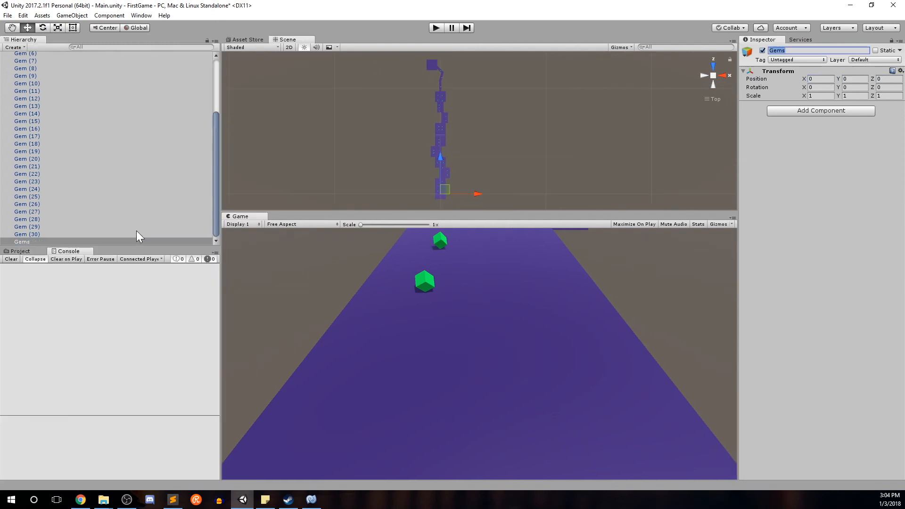
Step: Group all the Gem copies, from Gem to Gem (30), under the Gems object
left_click(136, 236)
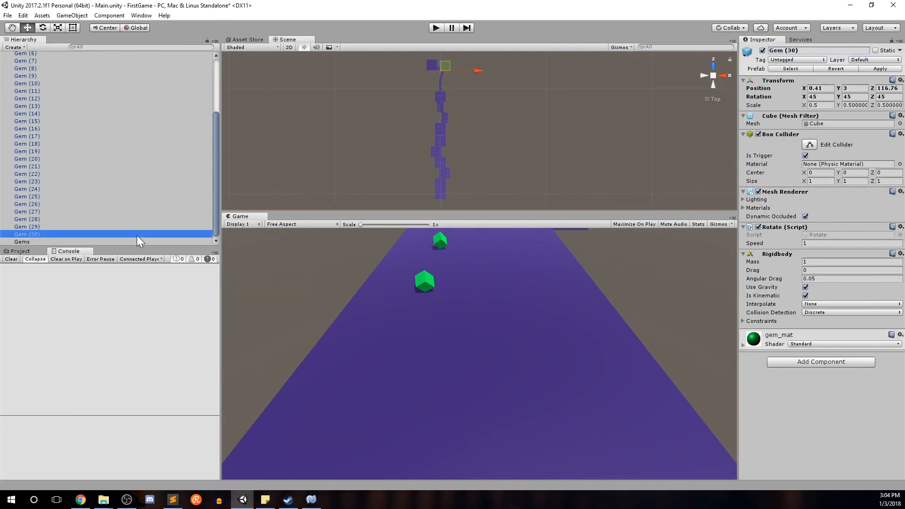
scroll(136, 236, "up", 5)
left_click(40, 99, "shift")
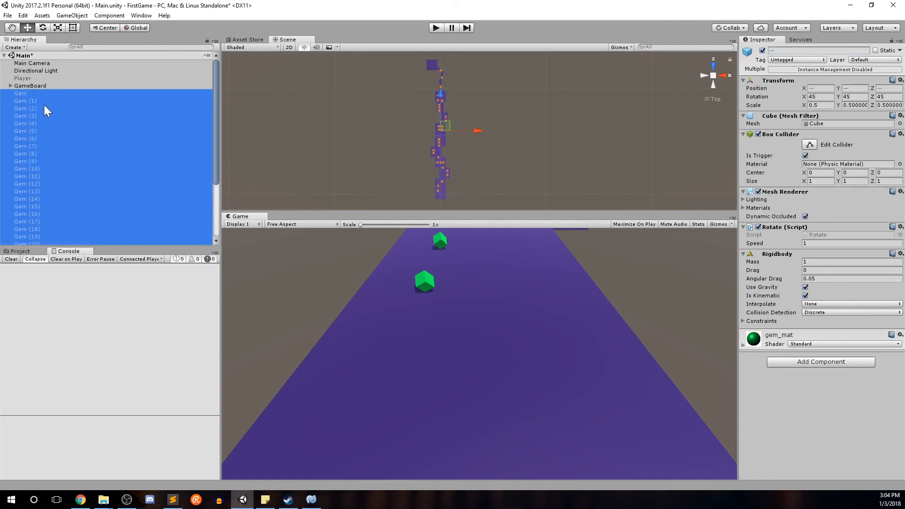
scroll(55, 134, "down", 4)
left_click_drag(55, 134, 47, 241)
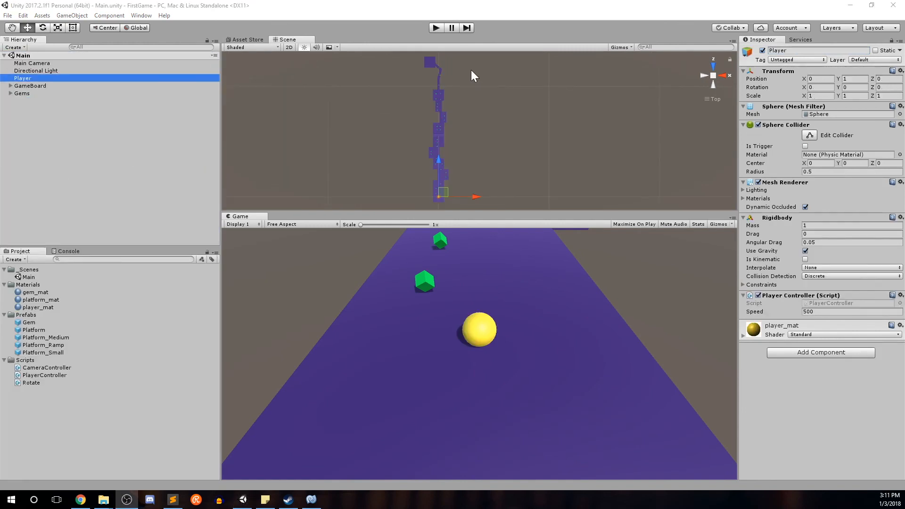
Step: Start play mode and roll the ball past the gems across the lower platforms and onto the ramp
left_click(437, 28)
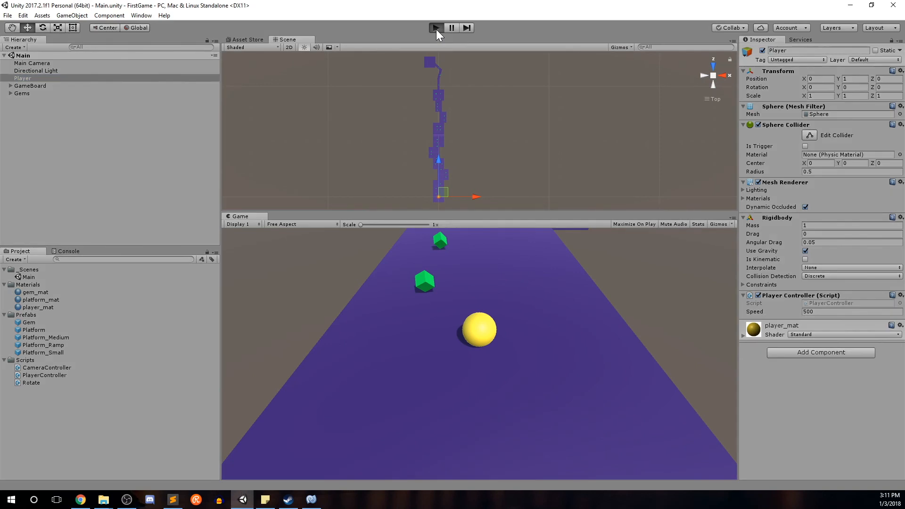
key("Up")
key("Right")
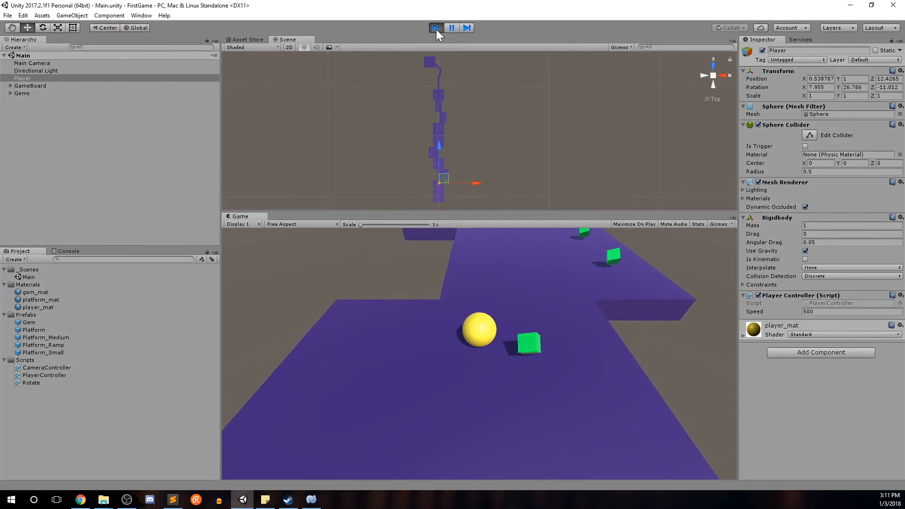
key("Left")
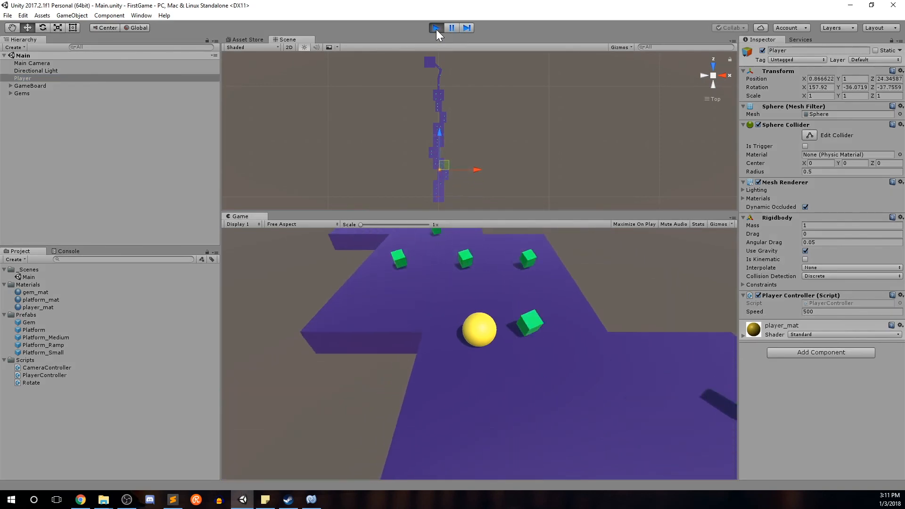
key("Left")
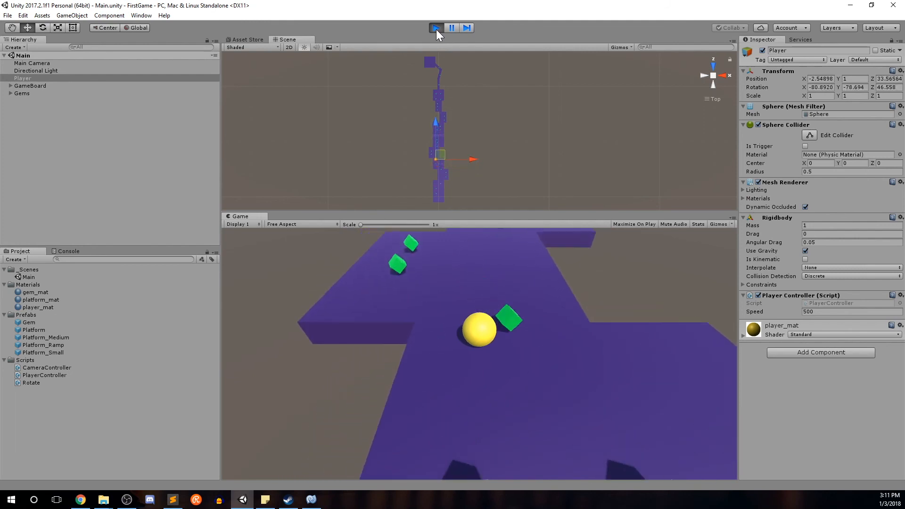
key("Right")
key("Right")
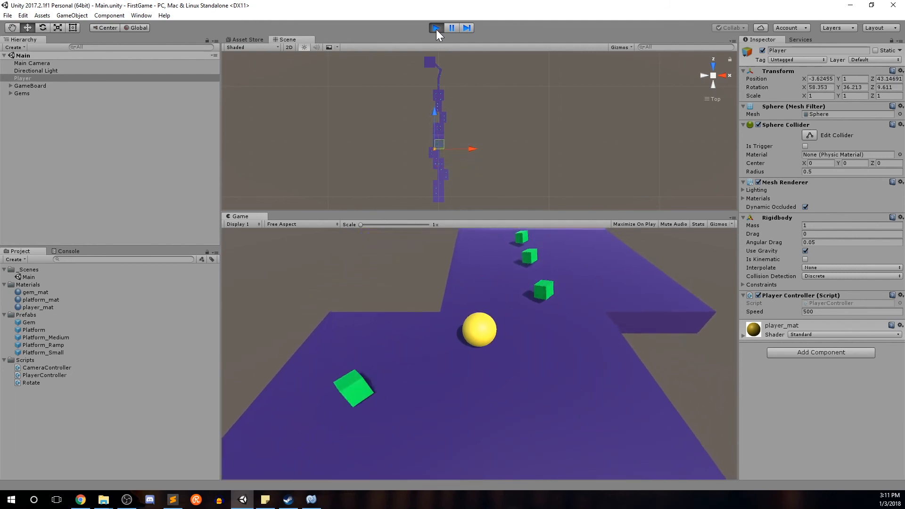
key("Left")
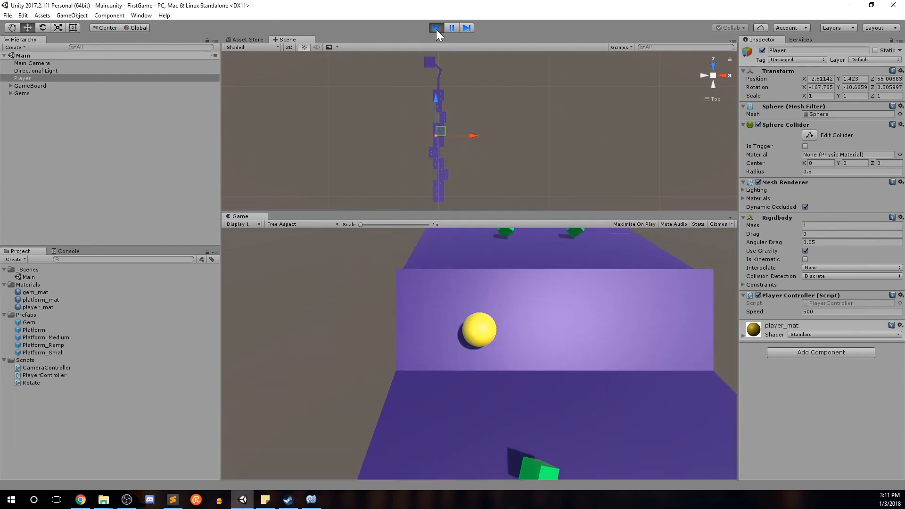
Step: Steer the ball off the ramp and through the gems on the upper platforms to the wide platform before the narrow path
key("Right")
key("Left")
key("Down")
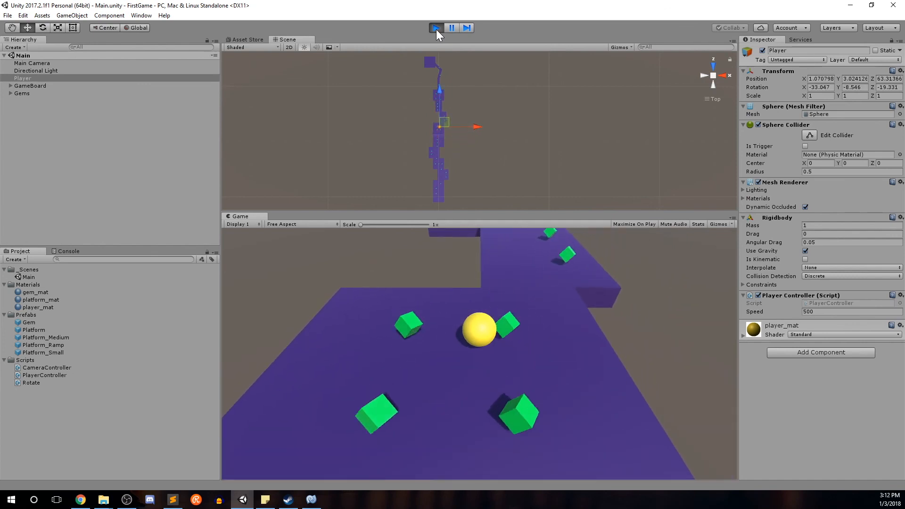
key("Right")
key("Up")
key("Left")
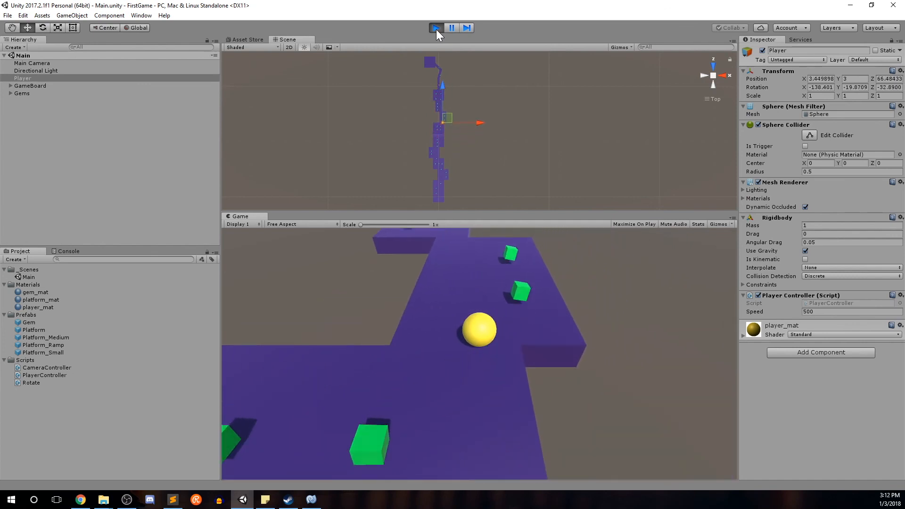
key("Up")
key("Left")
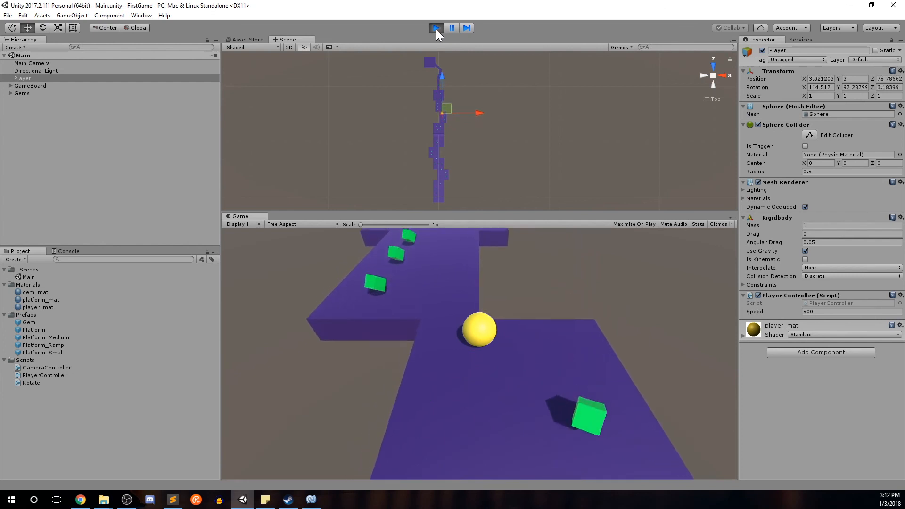
key("Down")
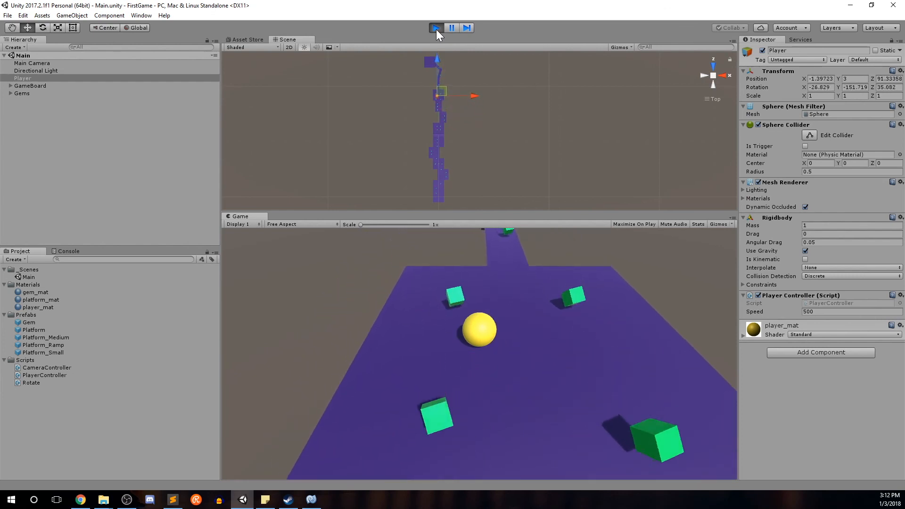
Step: Guide the ball onto the narrow path and past its gems up to the sharp bend
key("Right")
key("Up")
key("Left")
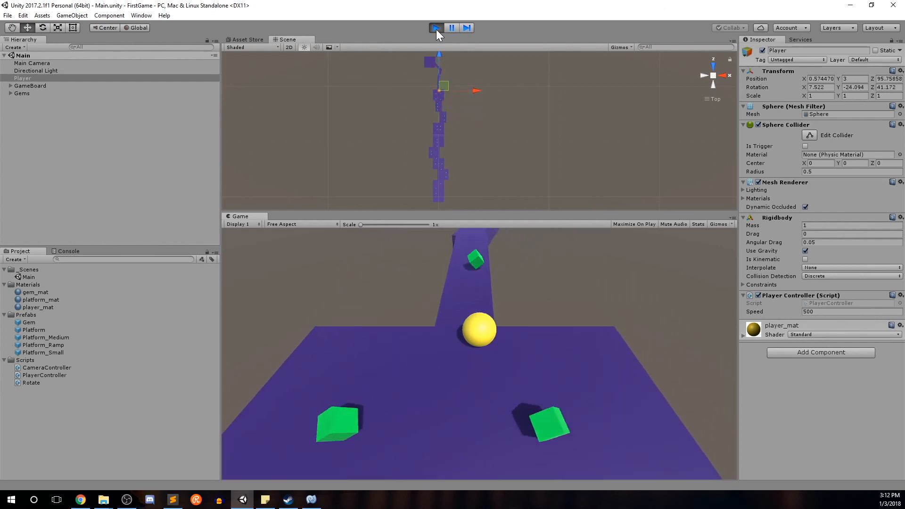
key("Down")
key("Up")
key("Right")
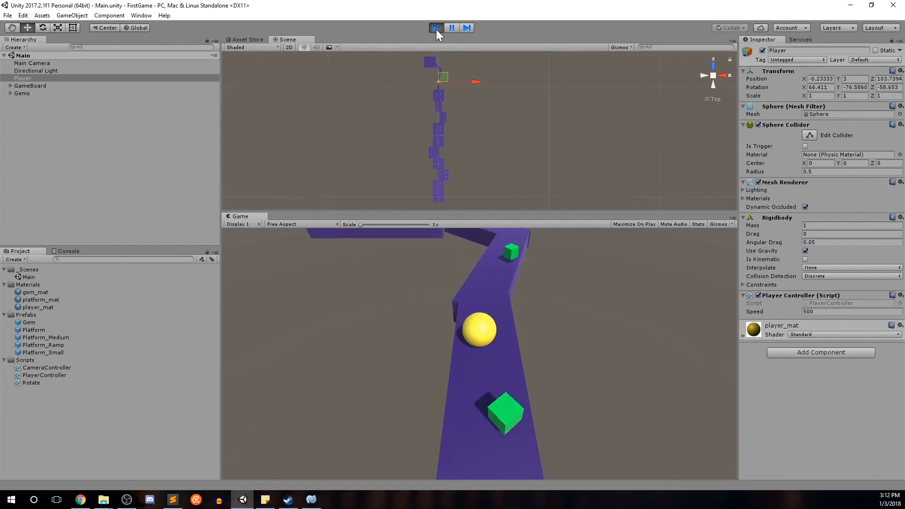
key("Down")
key("Up")
key("Right")
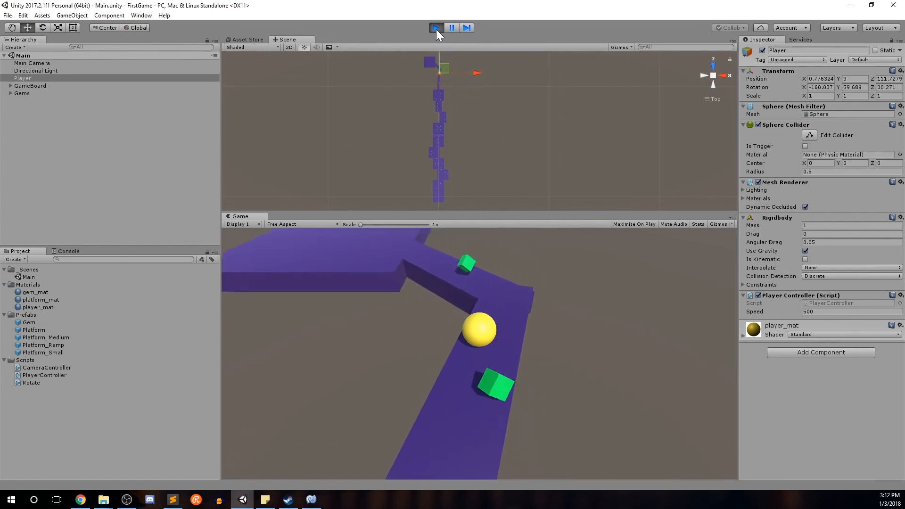
Step: Steer the ball around the bend past the last gem toward the final platform, and stop play mode
key("Left")
key("Left")
key("Down")
key("Right")
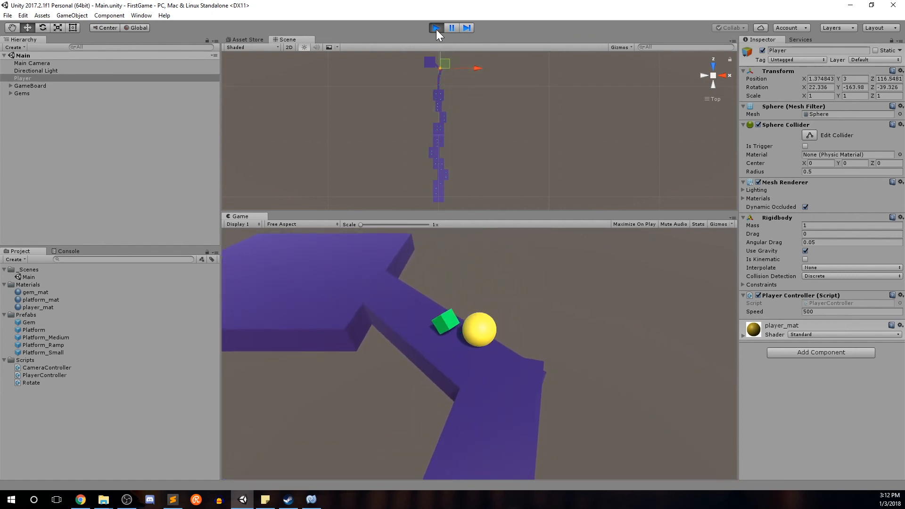
key("Left")
key("Up")
key("Left")
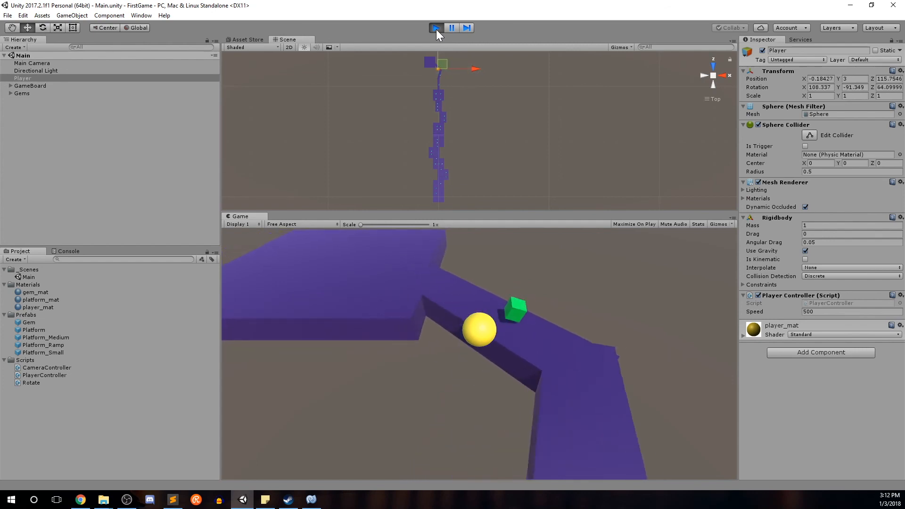
key("Up")
left_click(437, 29)
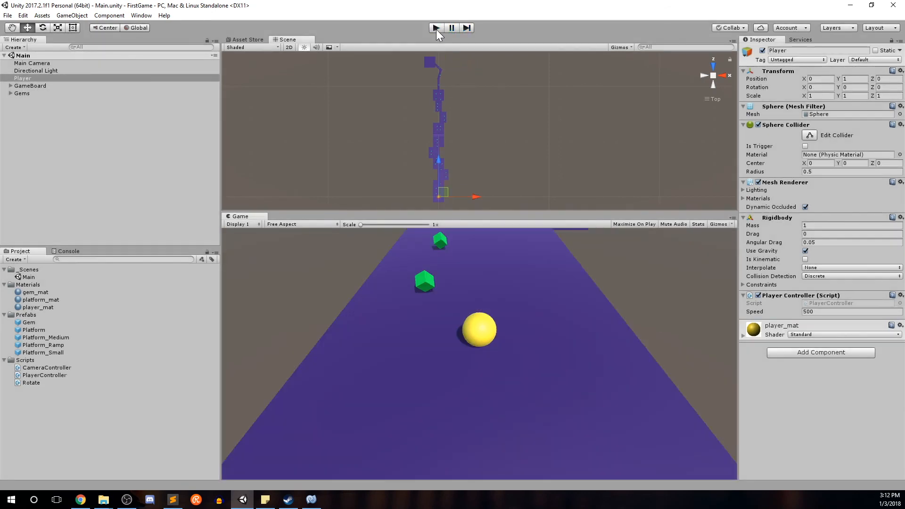